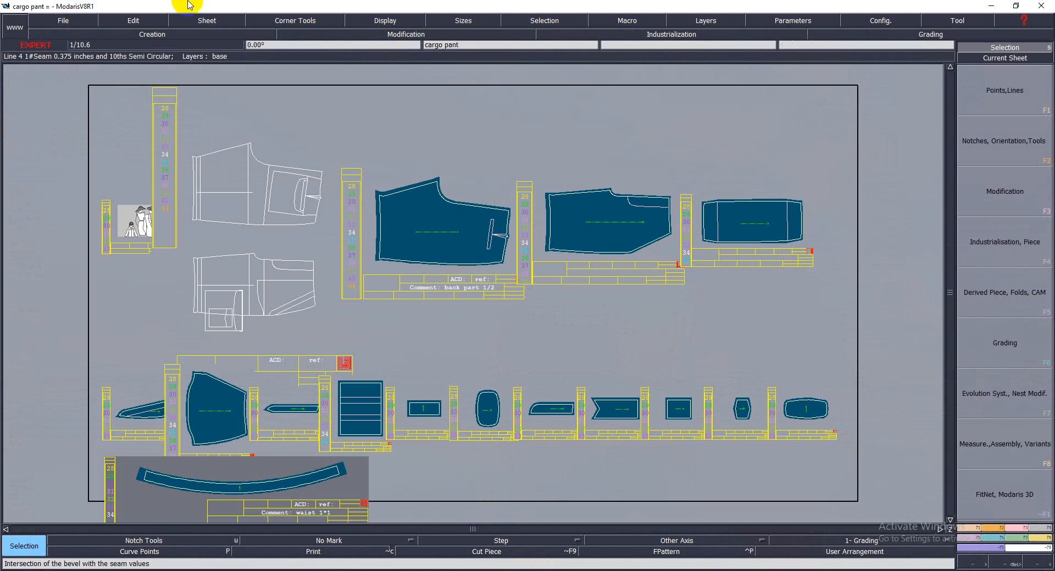
- Create a new variant named "cargo 123", close its empty piece table and rearrange all sheets to fit the view
{"action": "left_click", "coordinate": [1039, 539]}
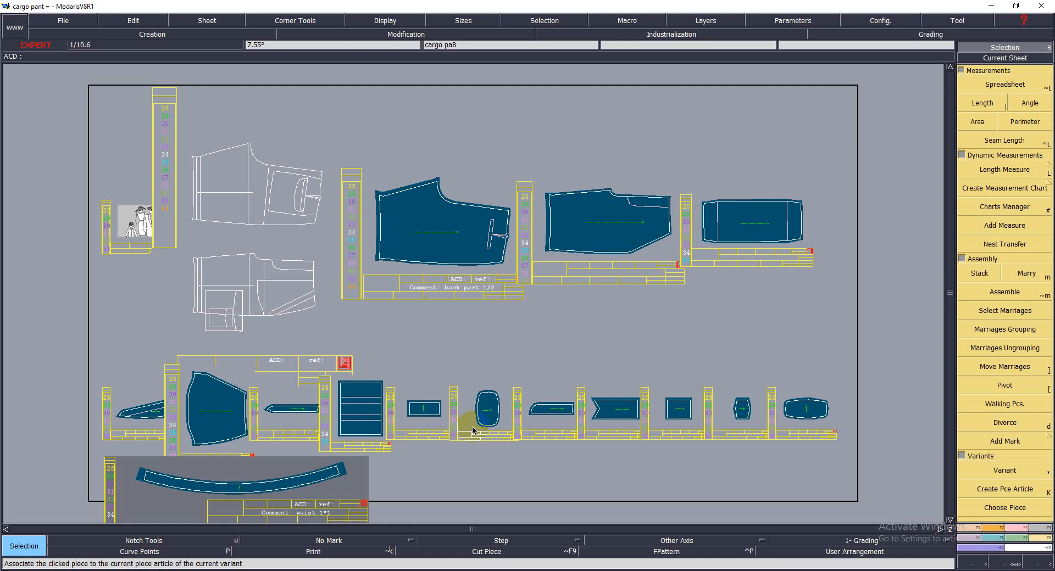
{"action": "left_click", "coordinate": [1004, 470]}
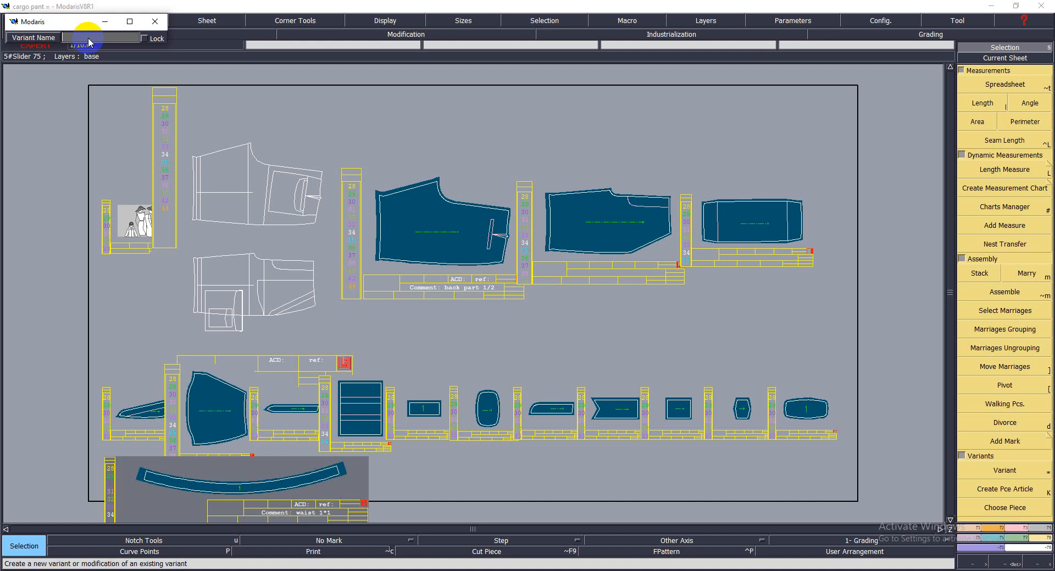
{"action": "type", "text": "cargo 123"}
{"action": "key", "text": "Return"}
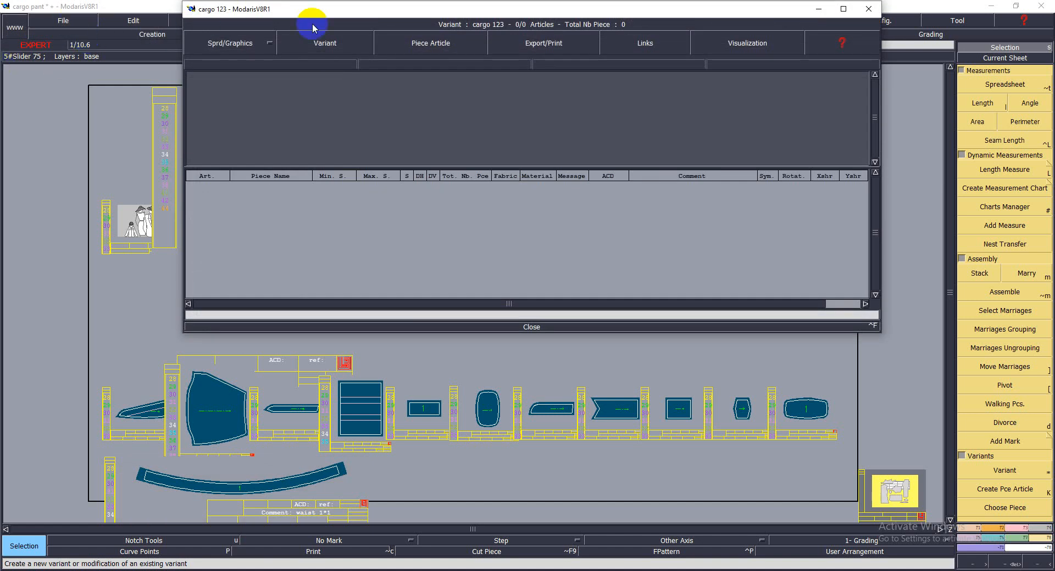
{"action": "left_click", "coordinate": [531, 327]}
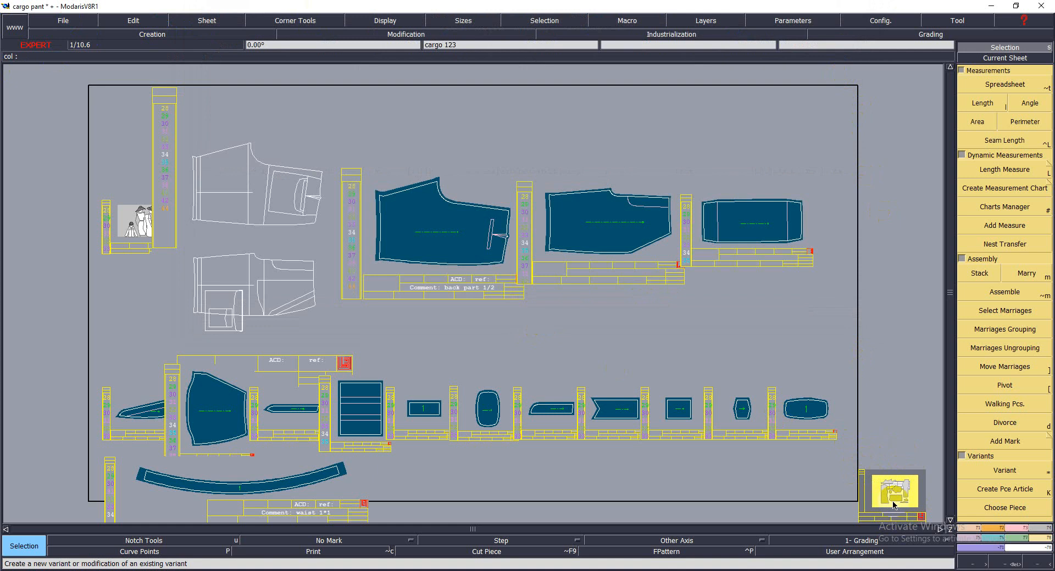
{"action": "key", "text": "j"}
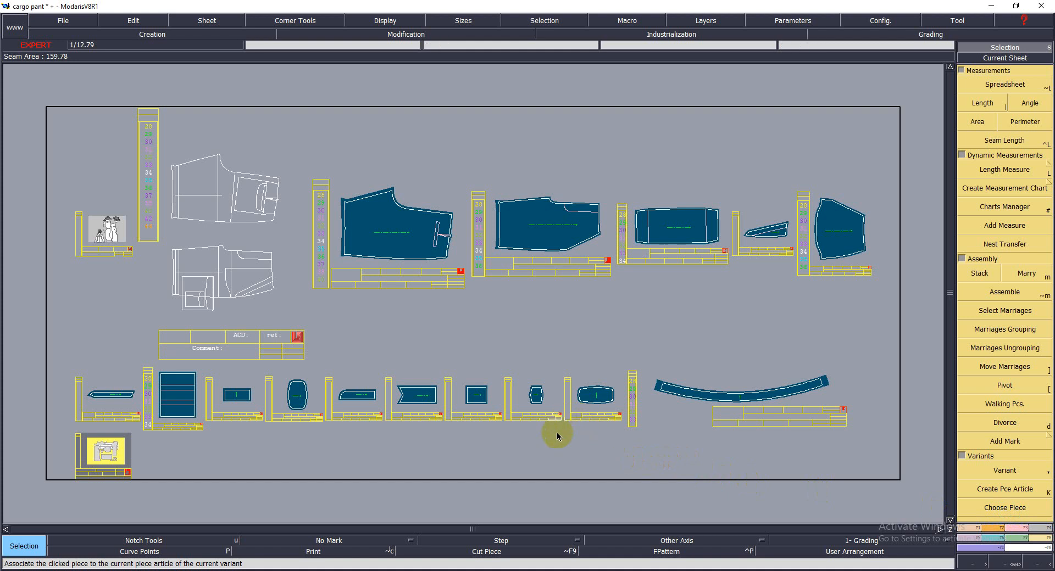
- Open the cargo 123 variant's piece table for review and close it again
{"action": "left_click", "coordinate": [1013, 471]}
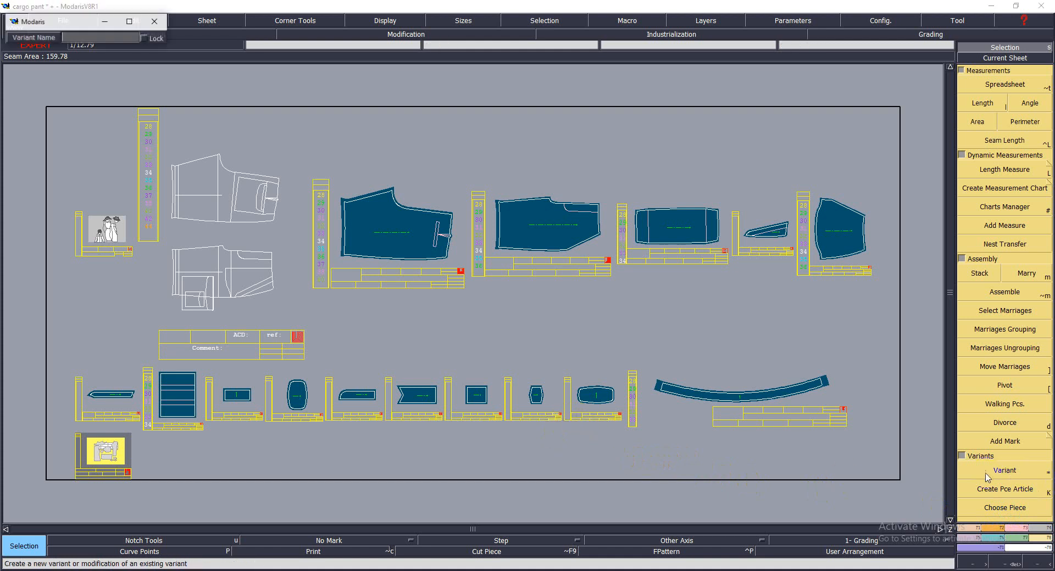
{"action": "left_click", "coordinate": [106, 452]}
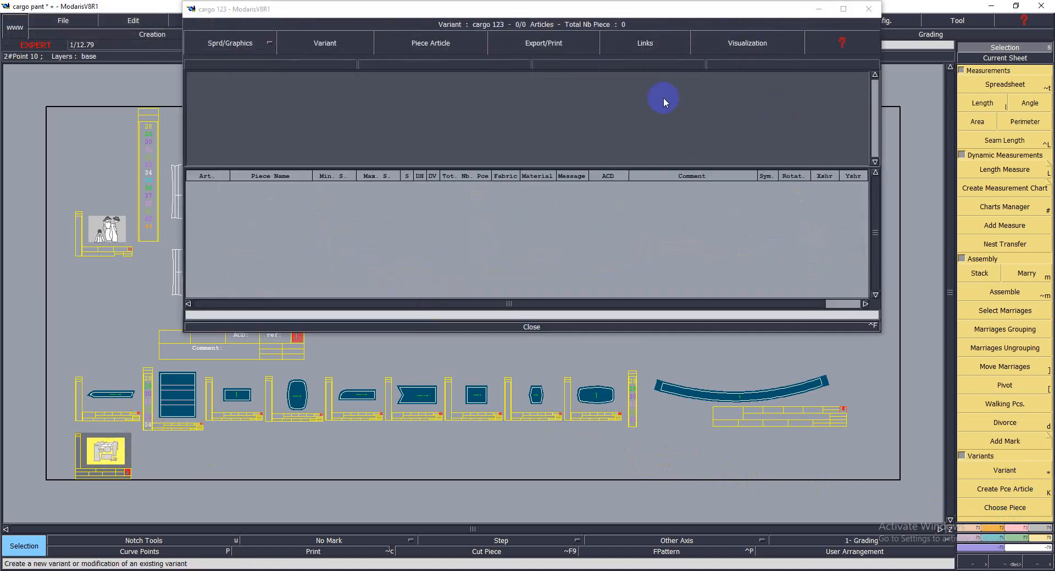
{"action": "left_click", "coordinate": [534, 329]}
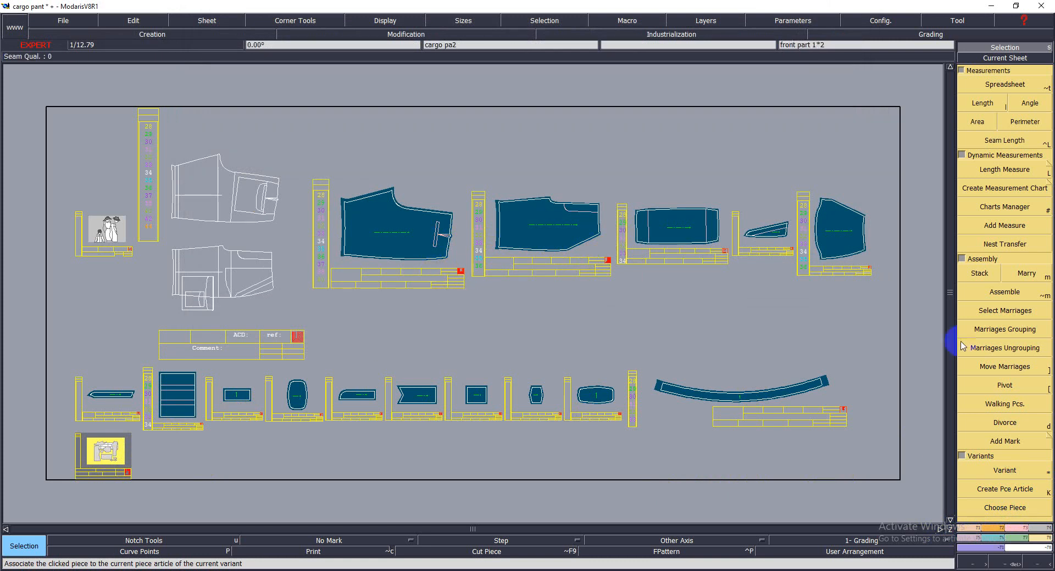
- Add the back part to the cargo 123 variant with Create Pce Article
{"action": "left_click", "coordinate": [991, 496]}
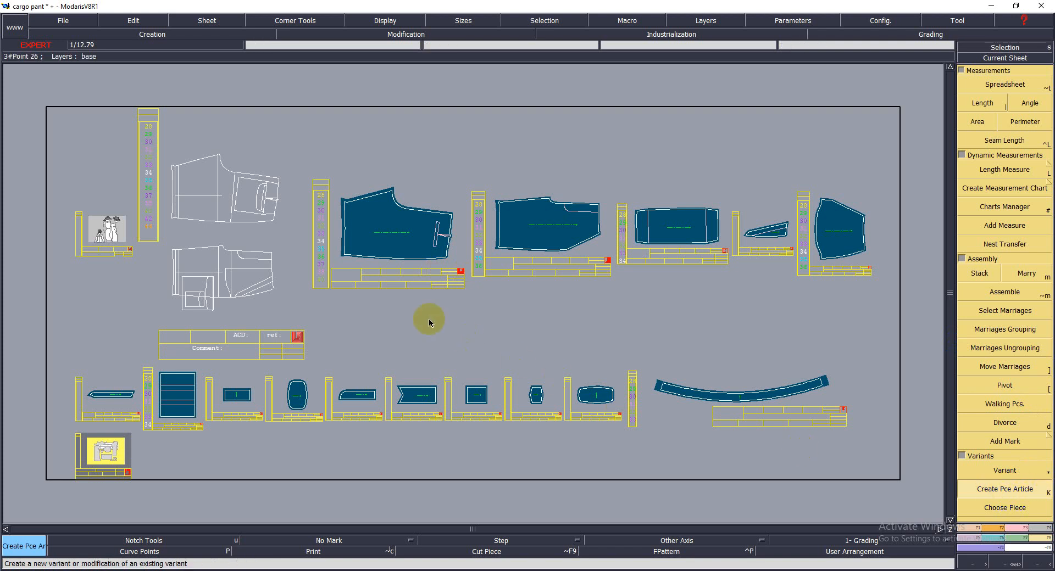
{"action": "left_click", "coordinate": [399, 246]}
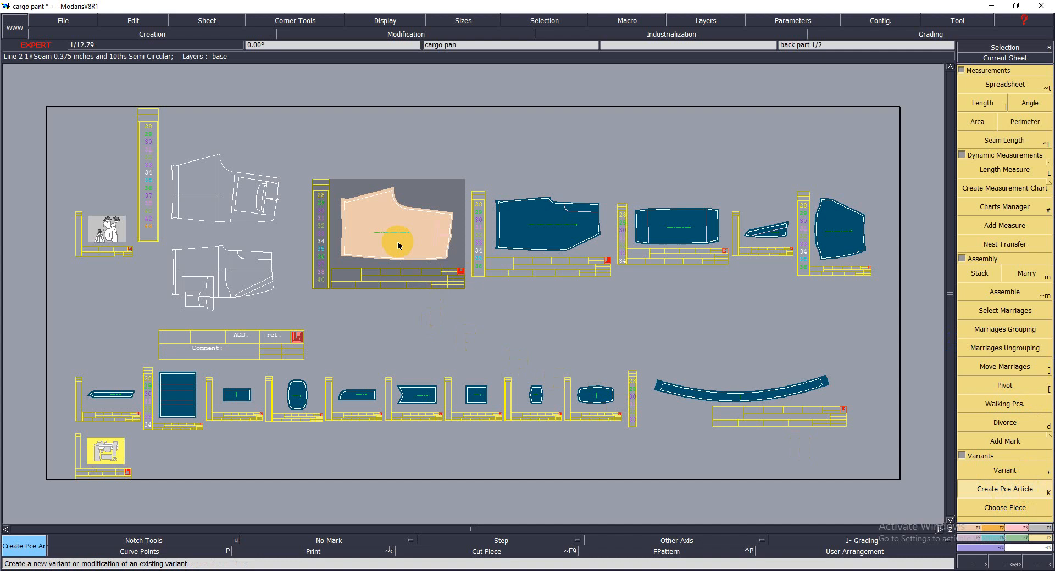
- Turn the fabric type (FType) display off and on again
{"action": "left_click", "coordinate": [385, 20]}
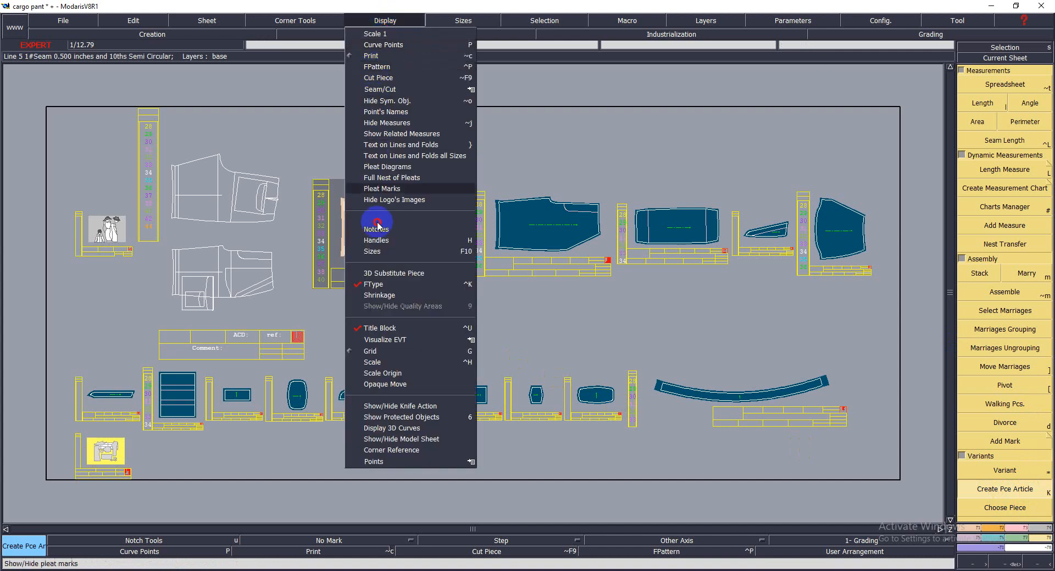
{"action": "left_click", "coordinate": [380, 285]}
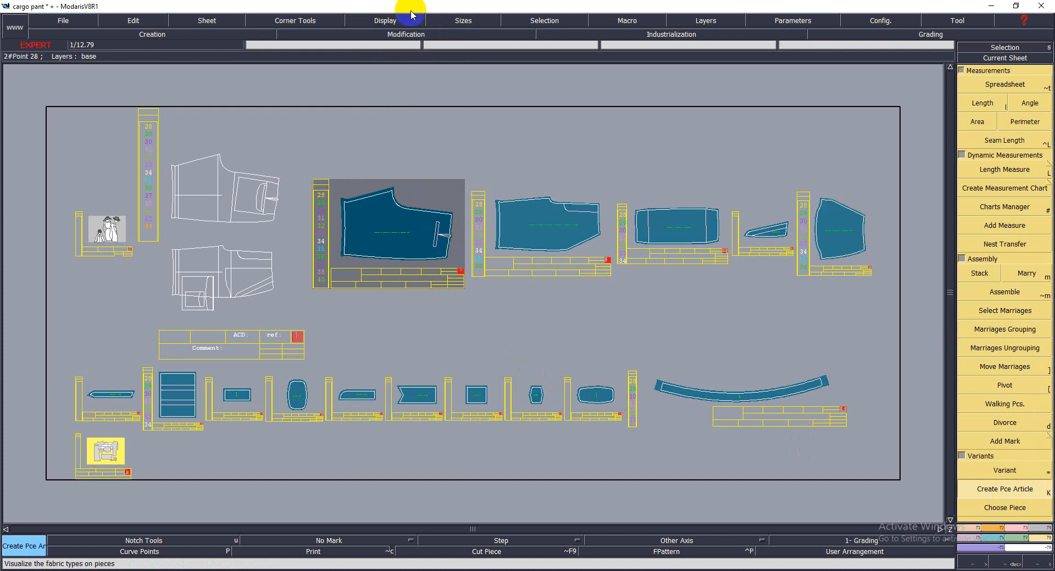
{"action": "left_click", "coordinate": [379, 20]}
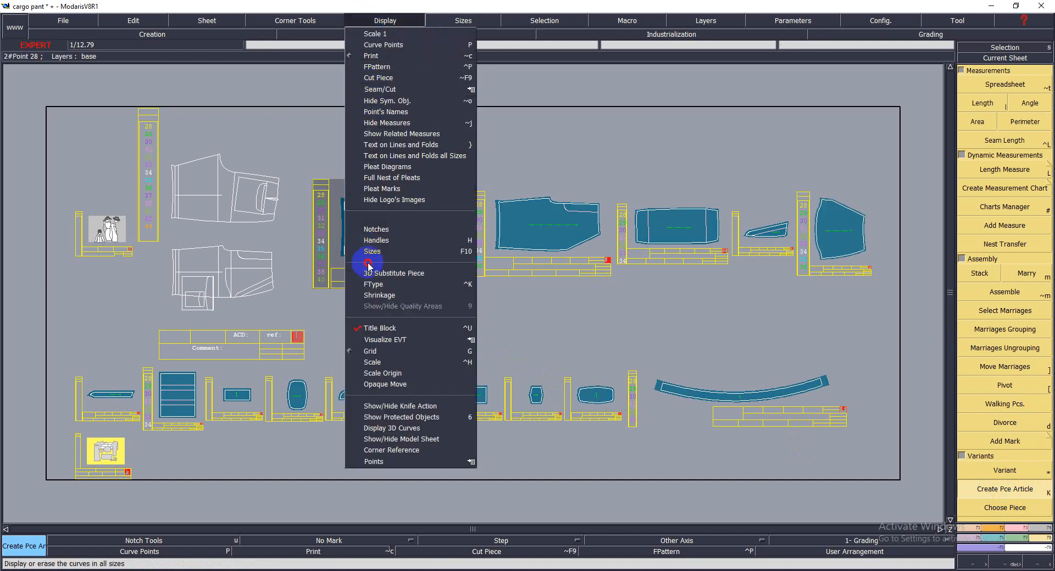
{"action": "left_click", "coordinate": [373, 284]}
- Create piece articles for the front part and the other three blue pieces in the upper row
{"action": "left_click", "coordinate": [389, 234]}
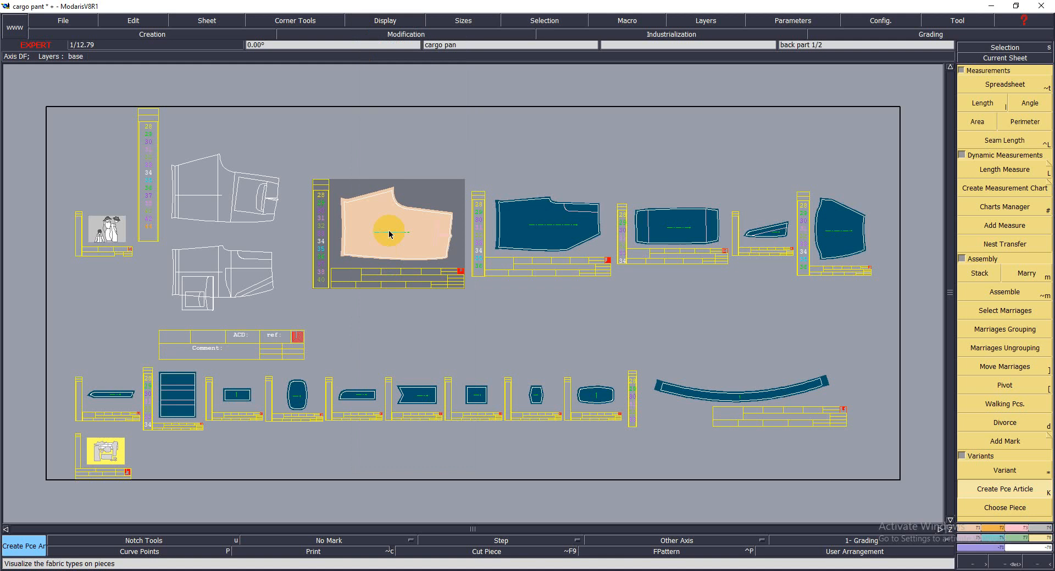
{"action": "left_click", "coordinate": [557, 245]}
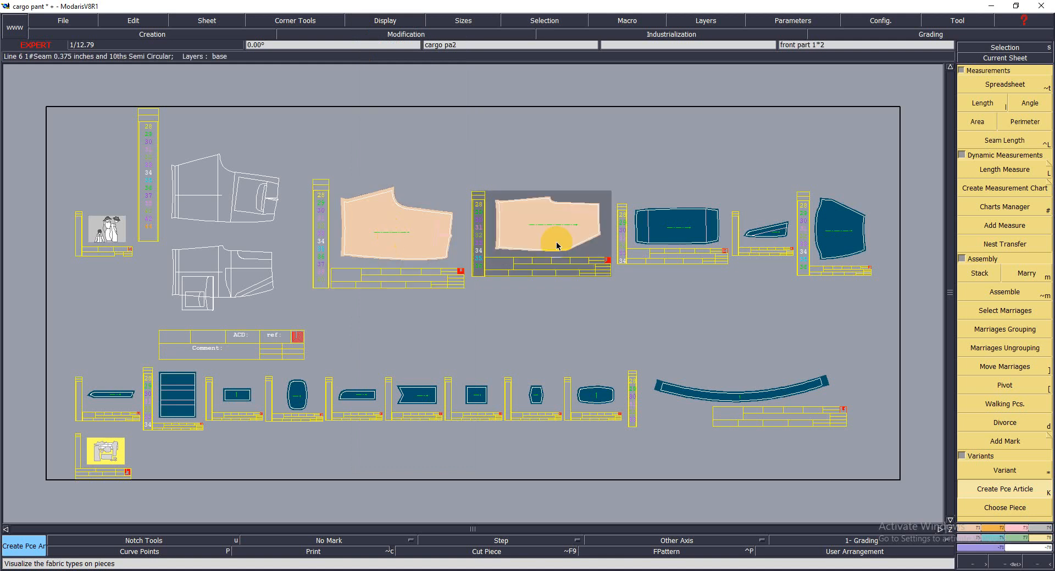
{"action": "left_click", "coordinate": [680, 239]}
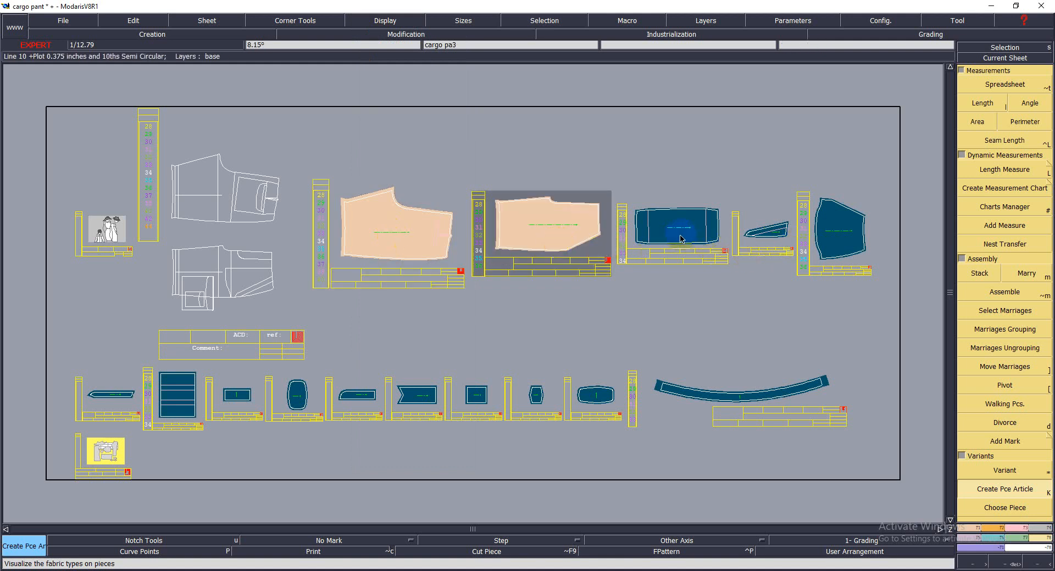
{"action": "left_click", "coordinate": [766, 230]}
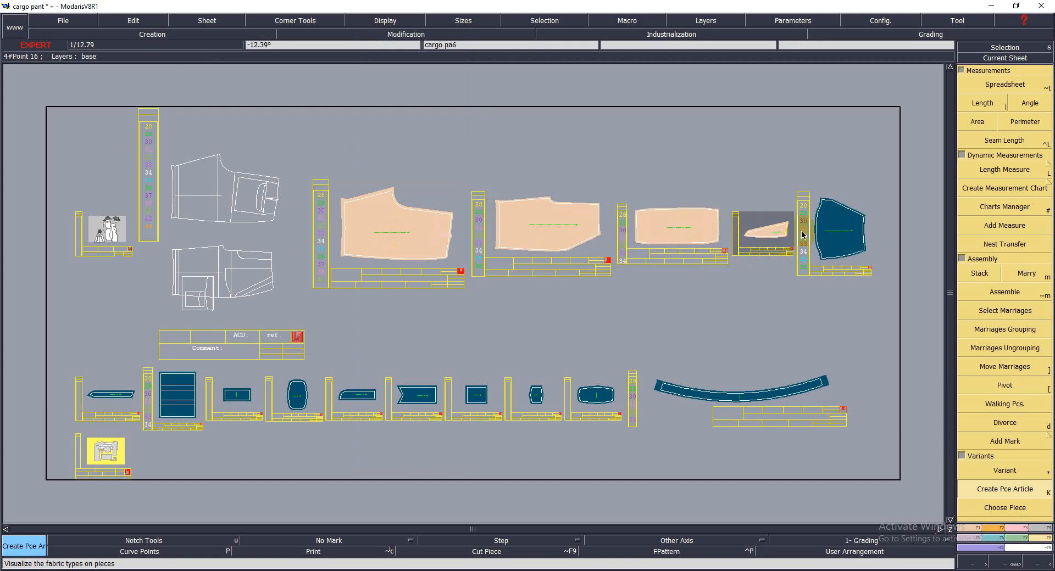
{"action": "left_click", "coordinate": [859, 232]}
- Create piece articles for all ten pieces in the lower row, from the facing to the curved waist piece
{"action": "left_click", "coordinate": [112, 393]}
{"action": "left_click", "coordinate": [186, 396]}
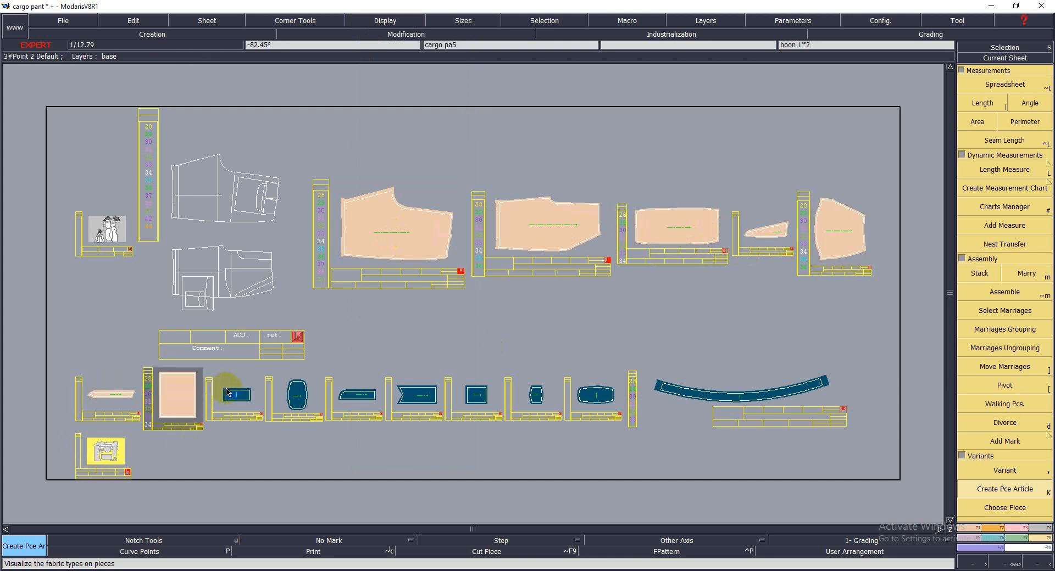
{"action": "left_click", "coordinate": [227, 392]}
{"action": "left_click", "coordinate": [297, 394]}
{"action": "left_click", "coordinate": [357, 394]}
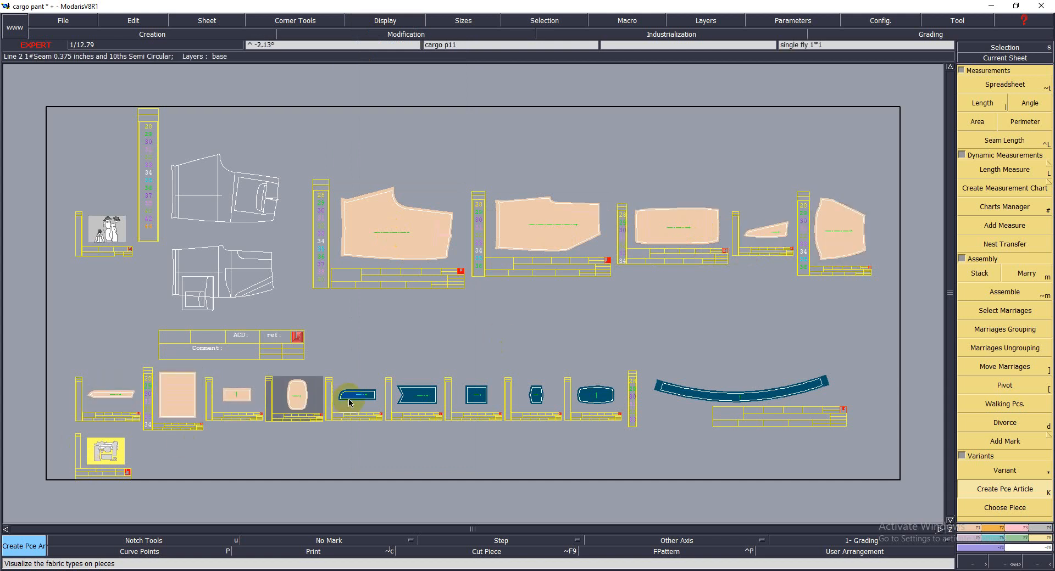
{"action": "left_click", "coordinate": [415, 396]}
{"action": "left_click", "coordinate": [476, 395]}
{"action": "left_click", "coordinate": [536, 395]}
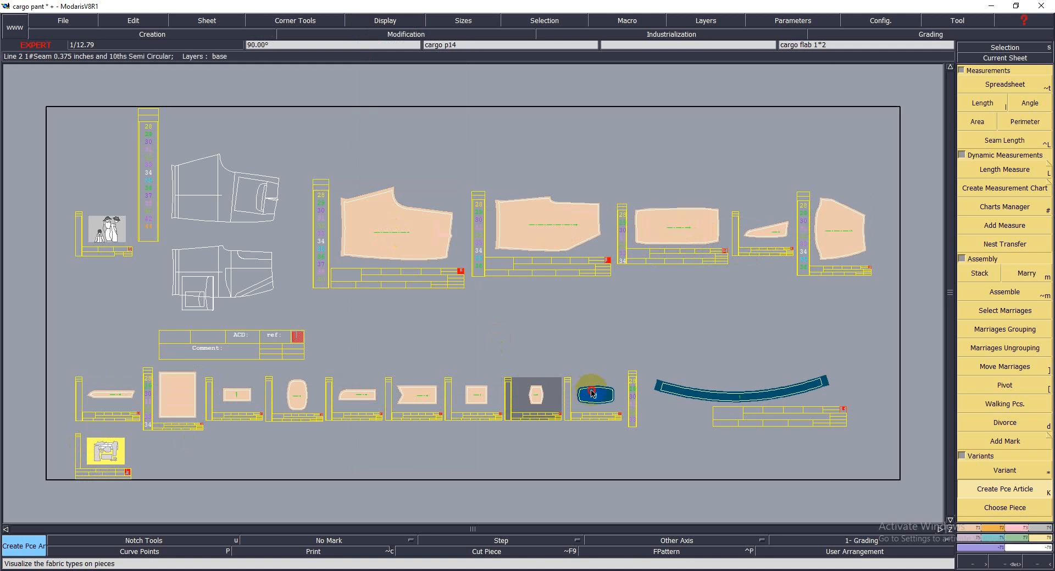
{"action": "left_click", "coordinate": [593, 394]}
{"action": "left_click", "coordinate": [700, 399]}
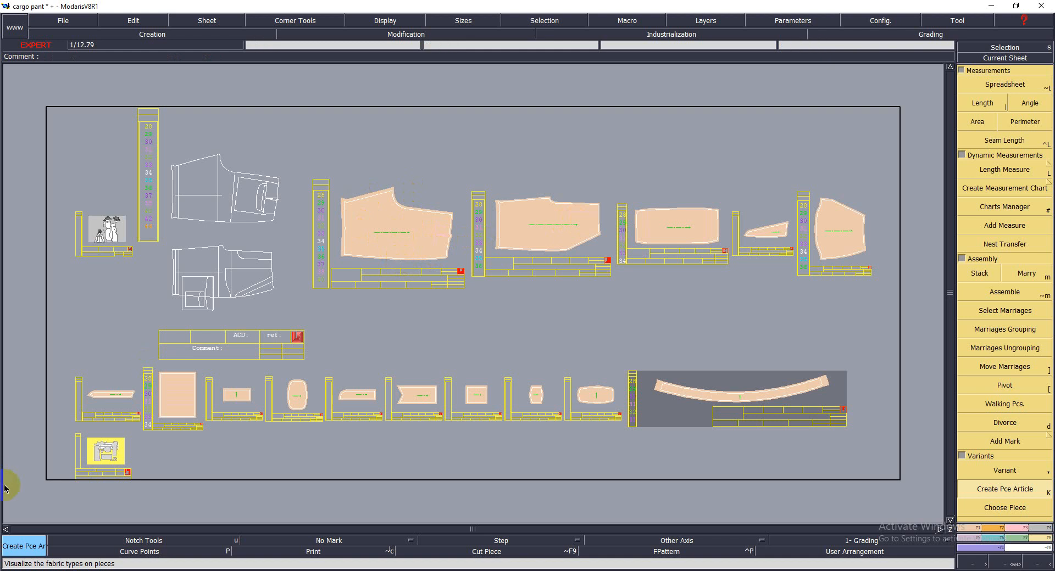
- Open the cargo 123 variant's piece table again and enlarge it to full screen
{"action": "left_click", "coordinate": [1004, 470]}
{"action": "left_click", "coordinate": [88, 447]}
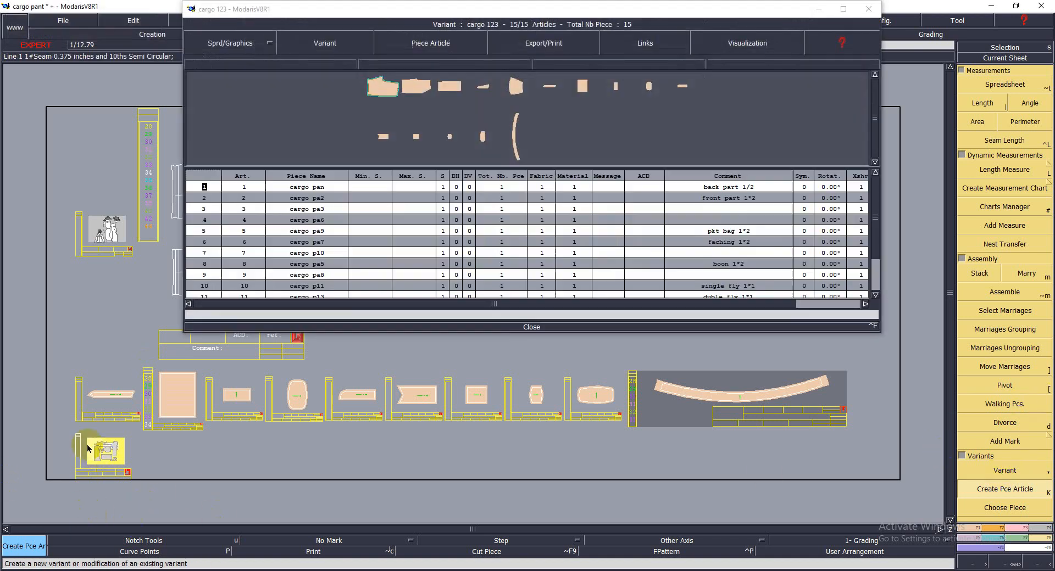
{"action": "left_click", "coordinate": [843, 9]}
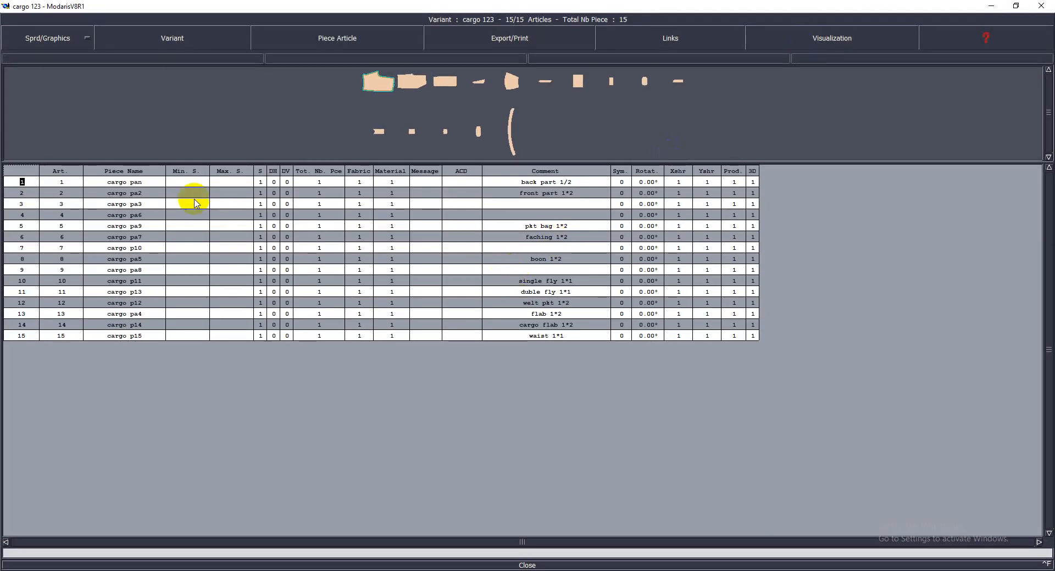
{"action": "double_click", "coordinate": [122, 187]}
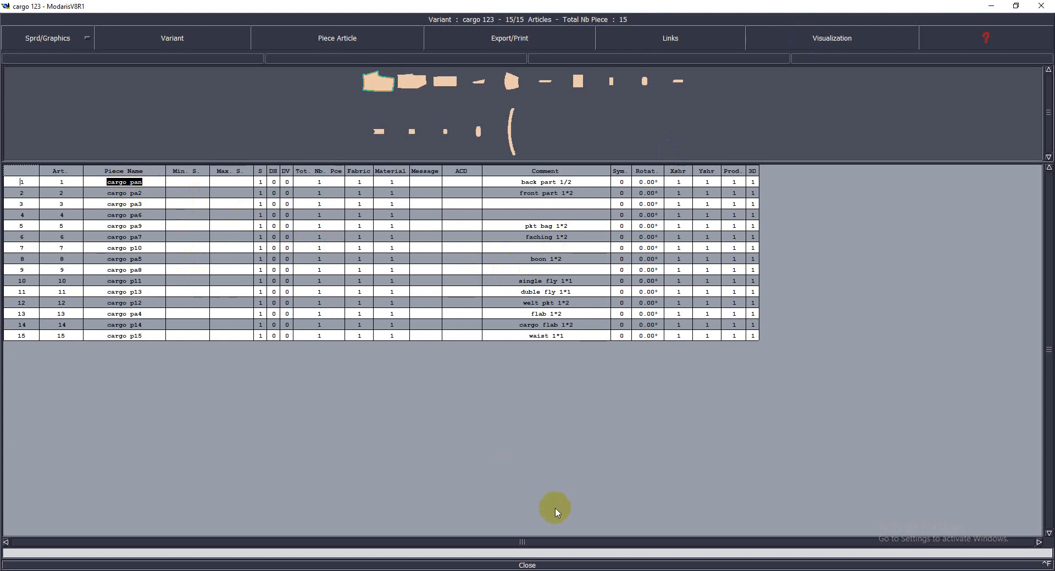
{"action": "left_click_drag", "start_coordinate": [538, 545], "coordinate": [496, 546]}
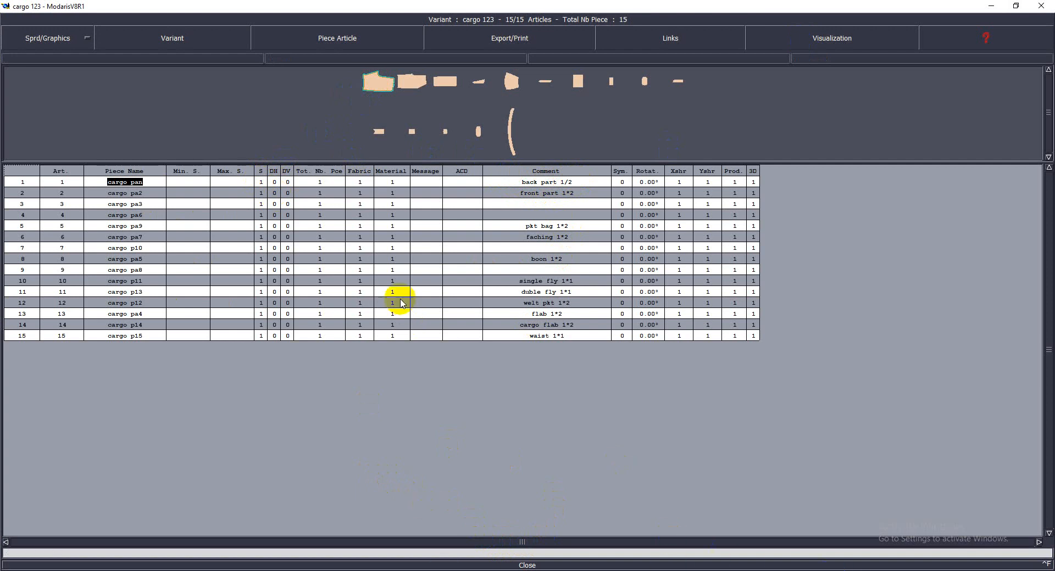
- Set S to 0 and DH to 1 for the back part and the front part
{"action": "left_click", "coordinate": [262, 183]}
{"action": "left_click", "coordinate": [274, 182]}
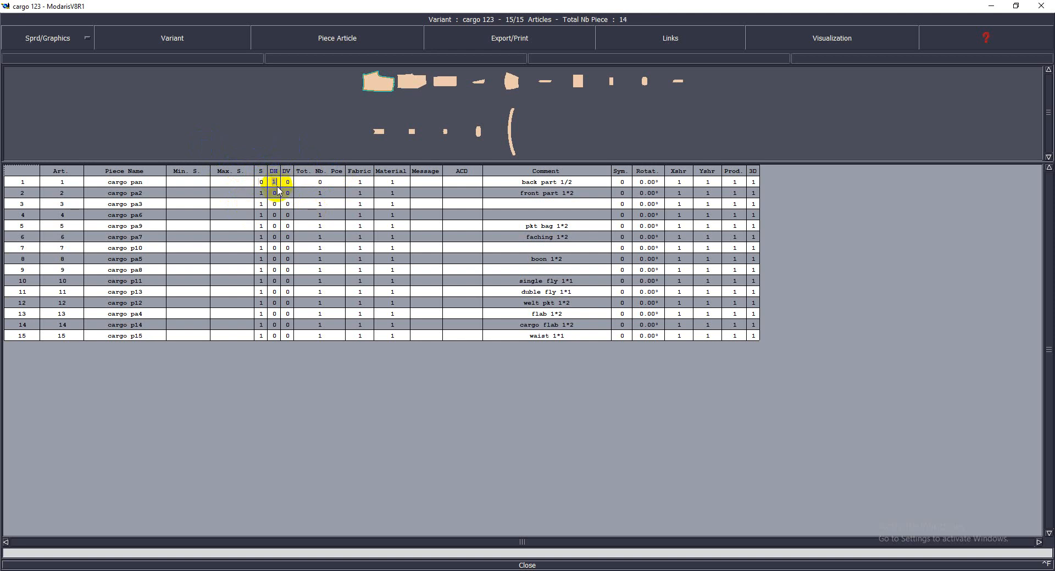
{"action": "type", "text": "1"}
{"action": "left_click", "coordinate": [261, 193]}
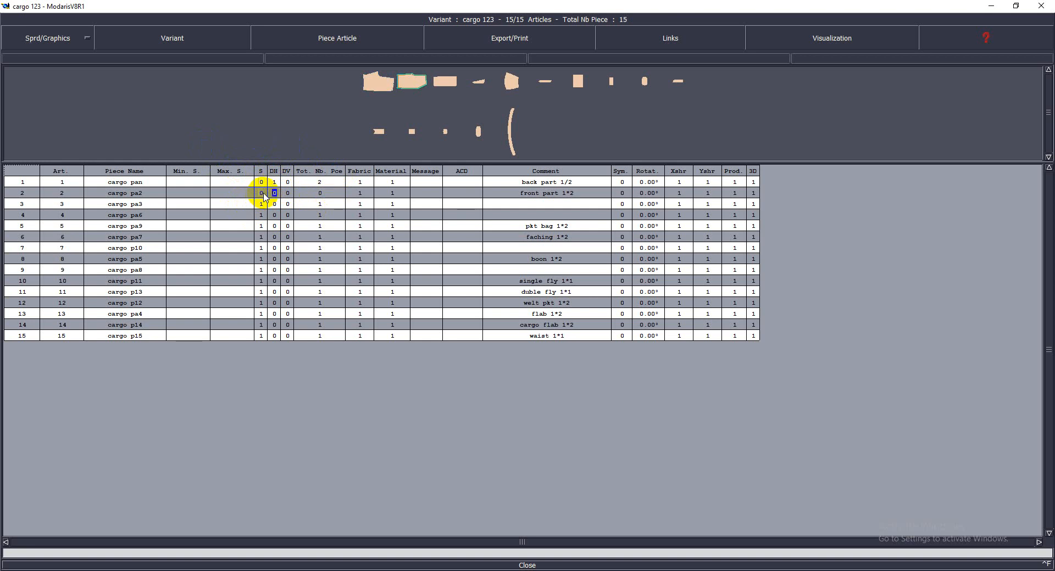
{"action": "type", "text": "1"}
- Set S to 0 and DH to 1 for cargo pa3 and cargo pa6, and set the fabric of cargo pa3 to p
{"action": "left_click", "coordinate": [262, 205]}
{"action": "key", "text": "Tab"}
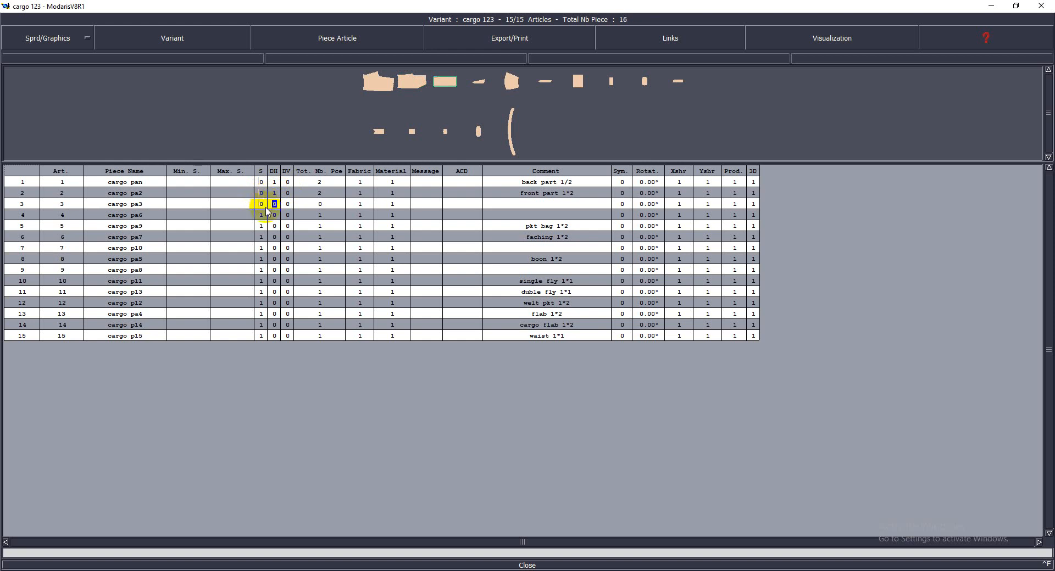
{"action": "type", "text": "1"}
{"action": "key", "text": "Tab"}
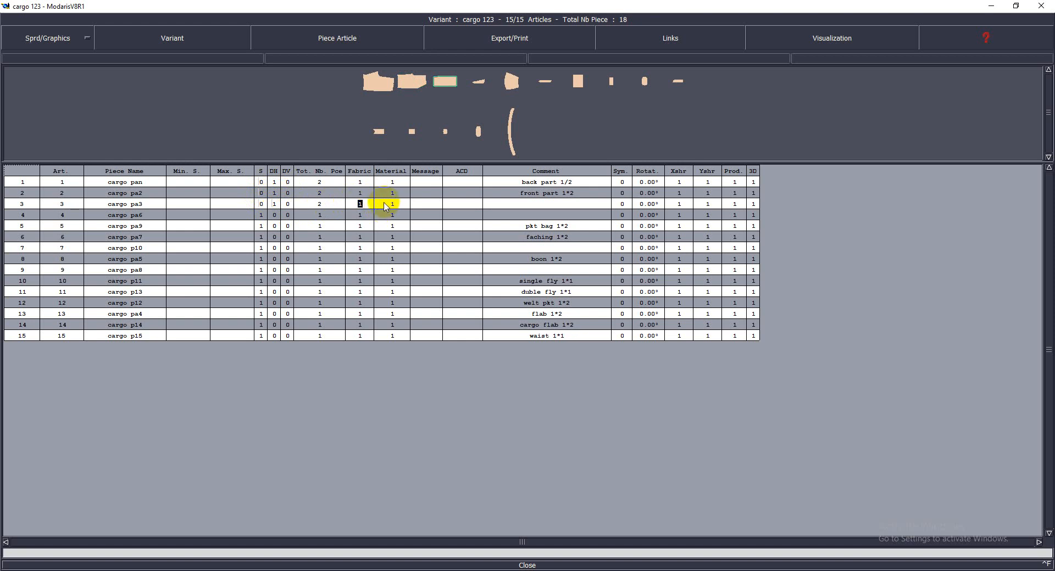
{"action": "left_click", "coordinate": [261, 214]}
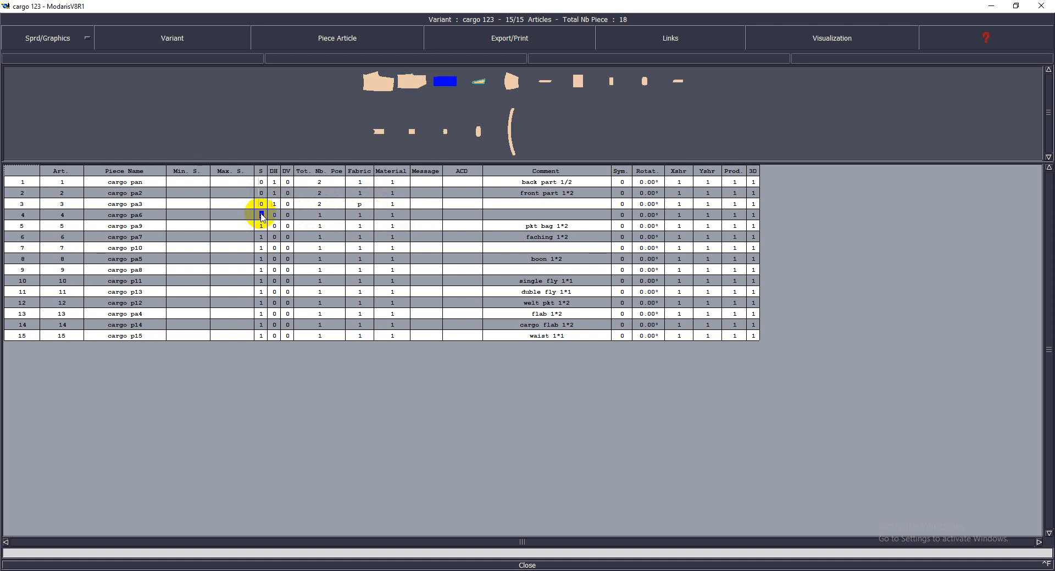
{"action": "left_click", "coordinate": [262, 216]}
- Set S to 0, DH to 1 and the fabric to p for the pocket bag piece, cargo pa9
{"action": "left_click", "coordinate": [260, 226]}
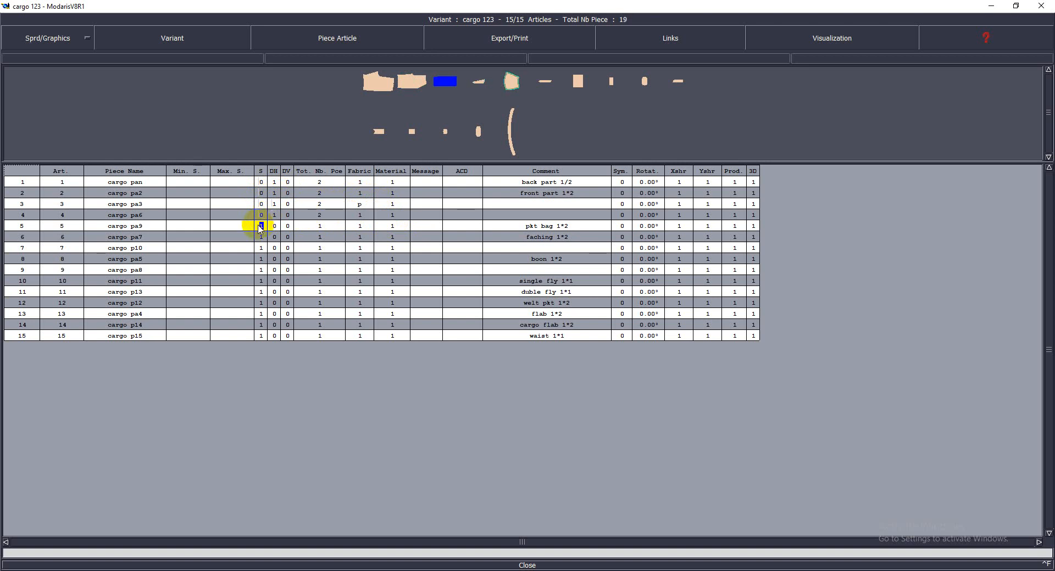
{"action": "left_click", "coordinate": [261, 227]}
{"action": "key", "text": "Tab"}
{"action": "type", "text": "1"}
{"action": "key", "text": "Tab"}
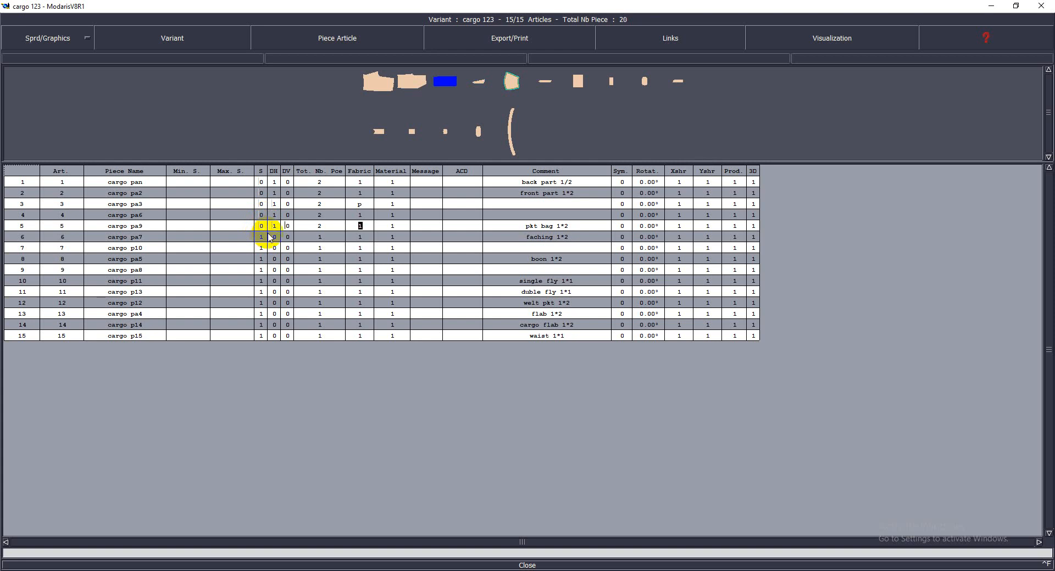
{"action": "type", "text": "p"}
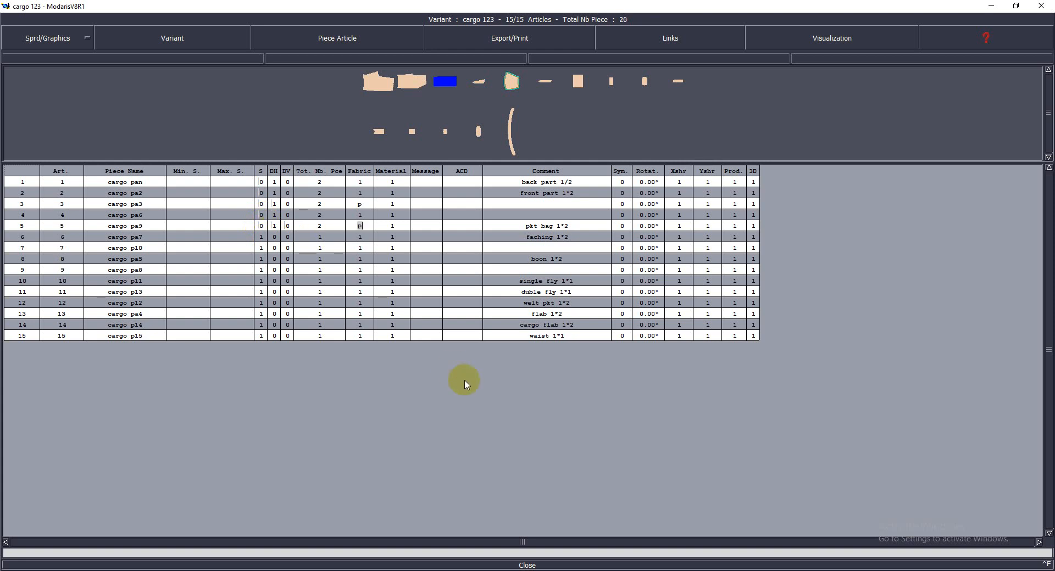
- Set S to 0 and DH to 1 for the faching piece, cargo pa7, and for cargo p10
{"action": "left_click", "coordinate": [262, 238]}
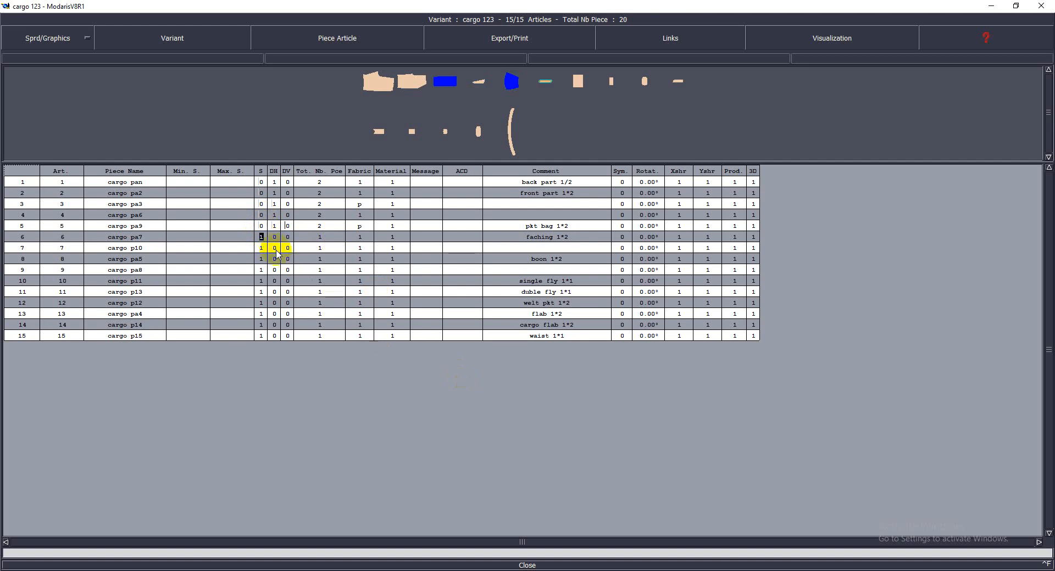
{"action": "key", "text": "Tab"}
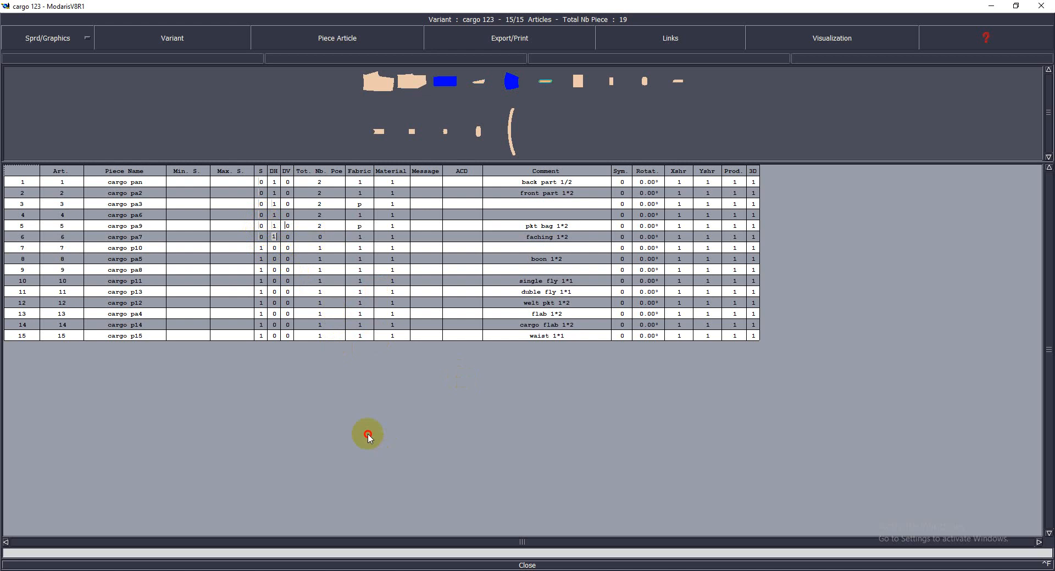
{"action": "type", "text": "1"}
{"action": "left_click", "coordinate": [260, 248]}
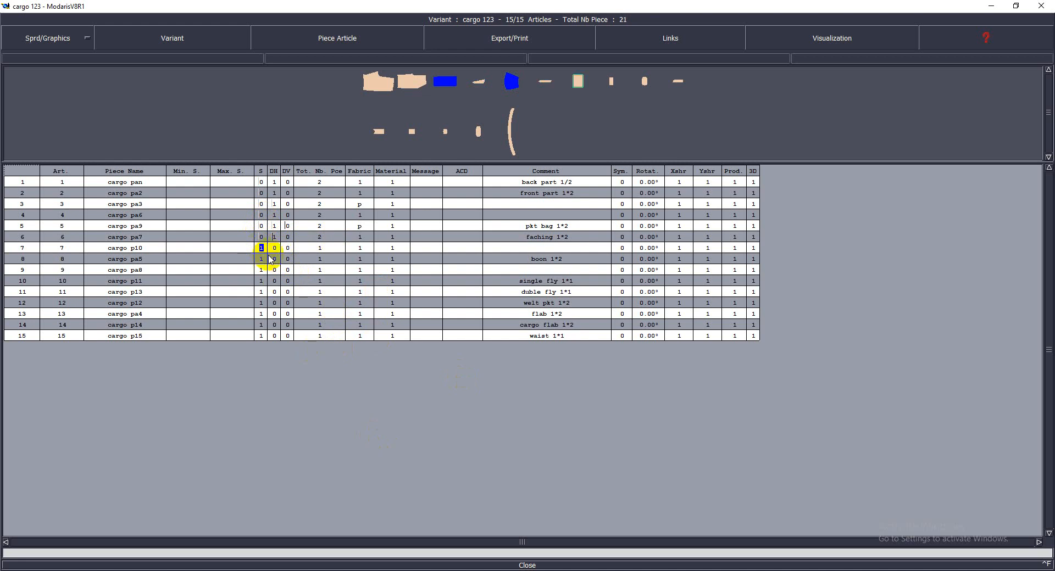
{"action": "type", "text": "0"}
{"action": "key", "text": "Tab"}
{"action": "type", "text": "1"}
{"action": "key", "text": "Return"}
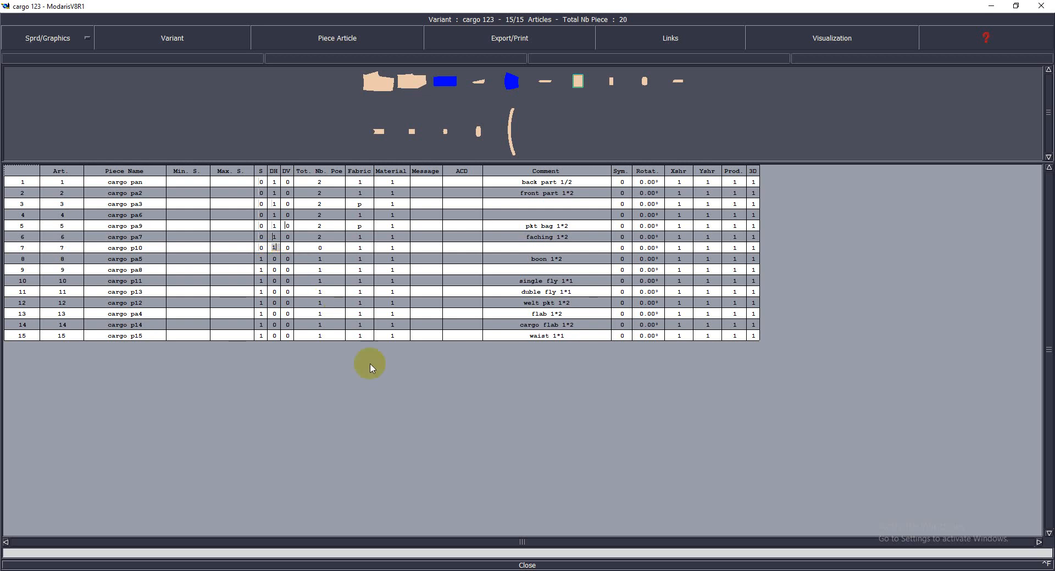
- Set S to 0 and DH to 1 for the boon piece, cargo pa5, and for cargo pa8
{"action": "left_click", "coordinate": [262, 262]}
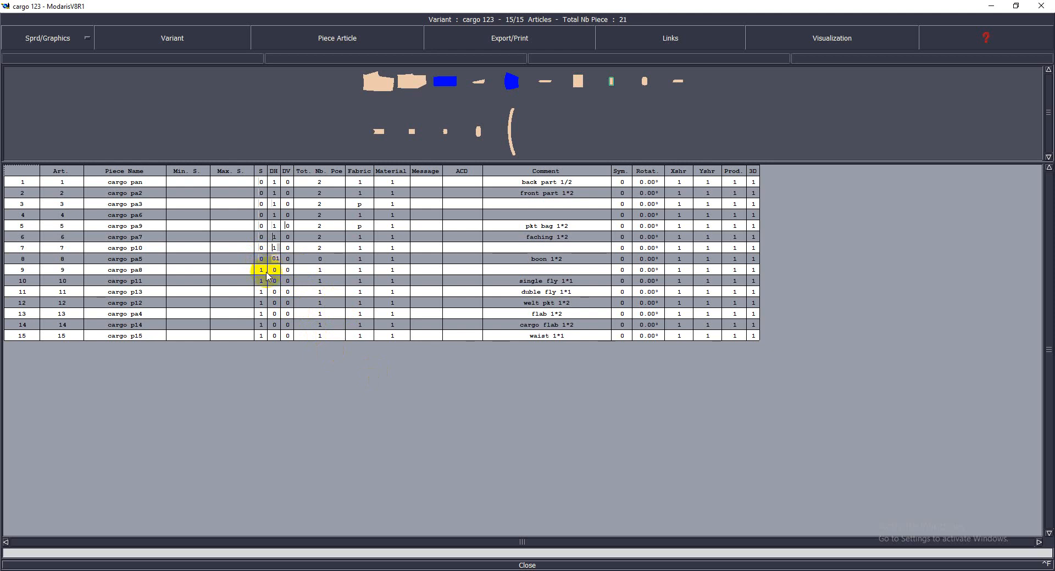
{"action": "left_click", "coordinate": [262, 272]}
{"action": "type", "text": "0"}
{"action": "left_click", "coordinate": [271, 272]}
{"action": "type", "text": "1"}
- Set S to 0 and DH to 1 for the welt pkt, flab and cargo flab pieces
{"action": "left_click", "coordinate": [261, 281]}
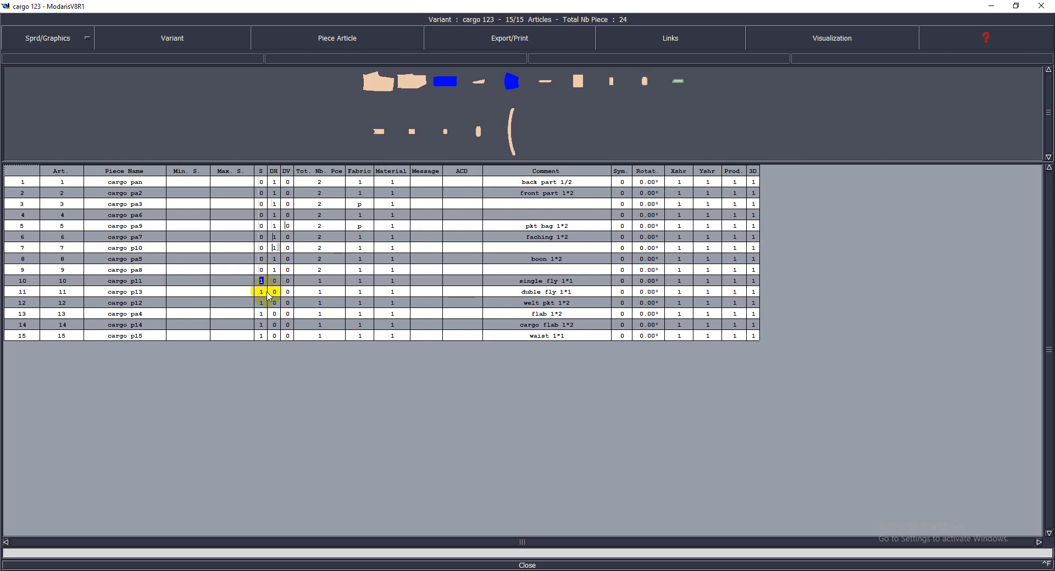
{"action": "left_click", "coordinate": [263, 292]}
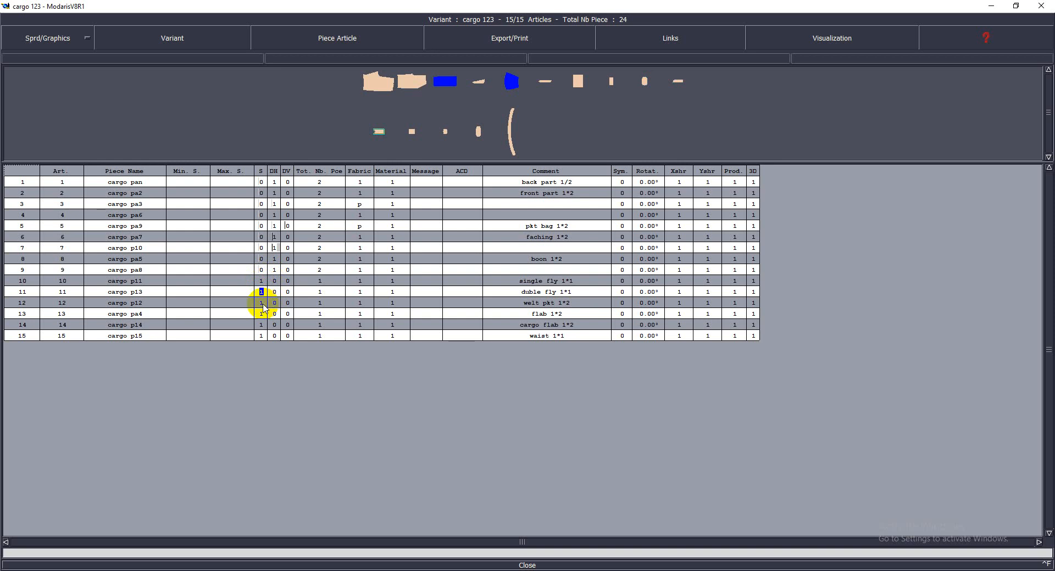
{"action": "left_click", "coordinate": [262, 303]}
{"action": "type", "text": "1"}
{"action": "left_click", "coordinate": [262, 313]}
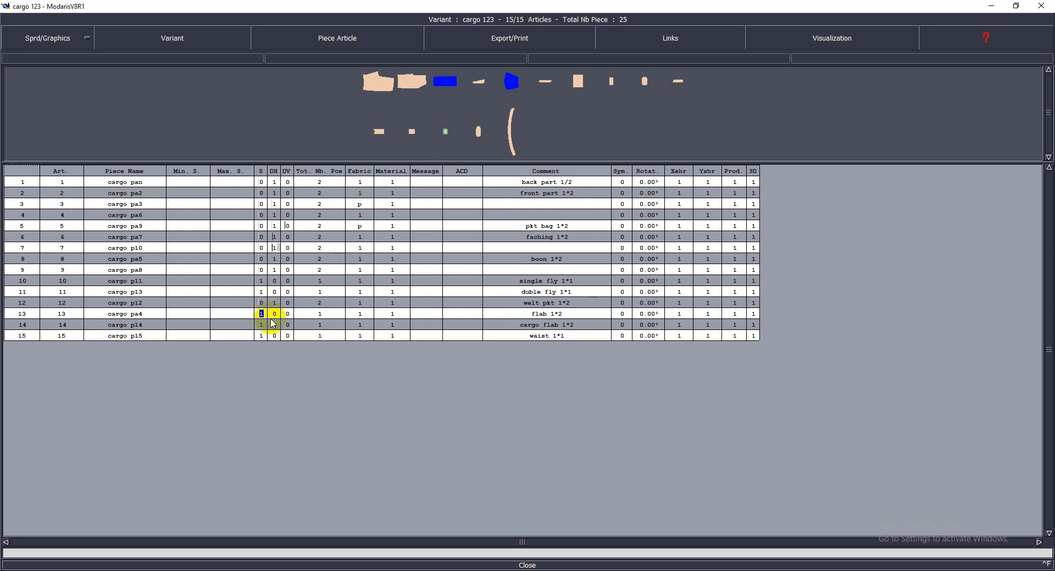
{"action": "type", "text": "1"}
{"action": "key", "text": "Tab"}
{"action": "type", "text": "1"}
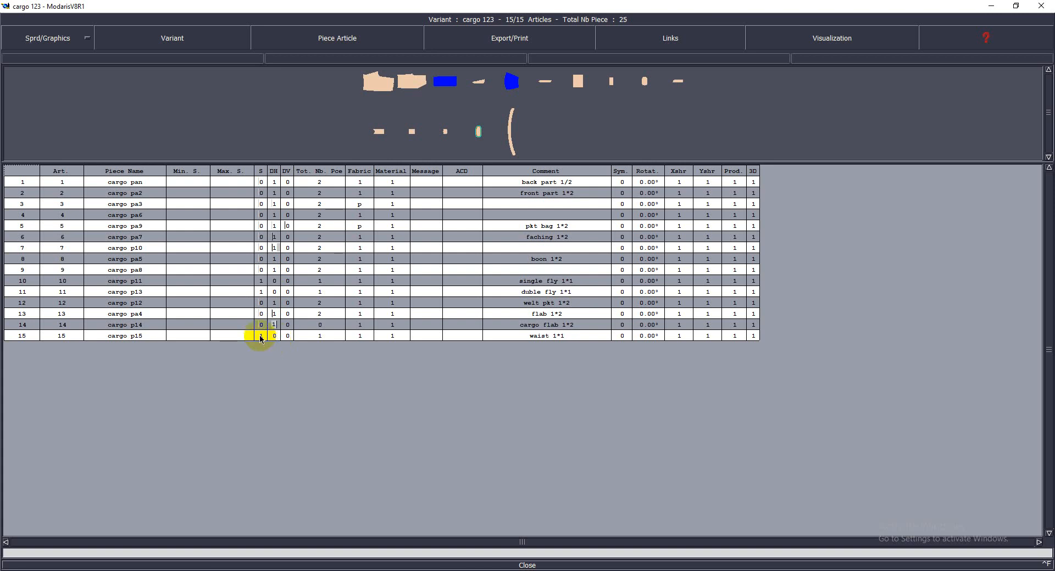
- Close the cargo 123 piece table and minimize the pattern window to reach the desktop
{"action": "double_click", "coordinate": [260, 336]}
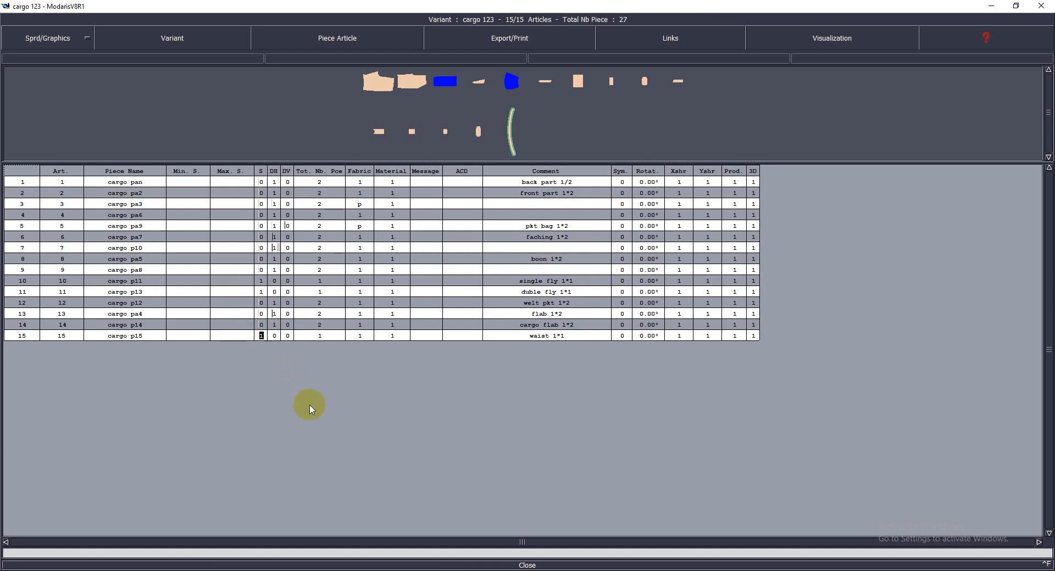
{"action": "left_click", "coordinate": [527, 565]}
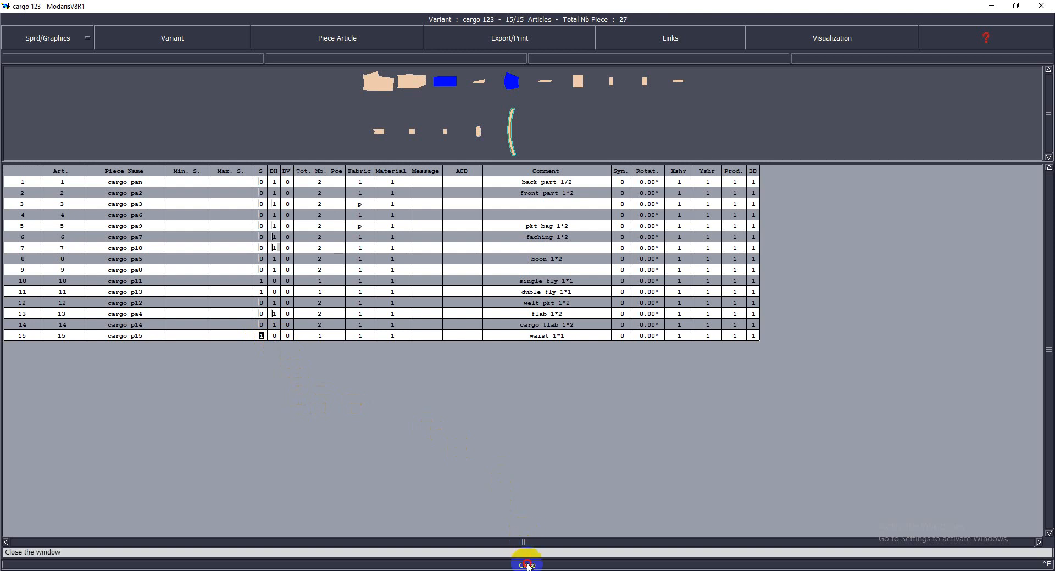
{"action": "left_click", "coordinate": [993, 7]}
{"action": "right_click", "coordinate": [399, 249]}
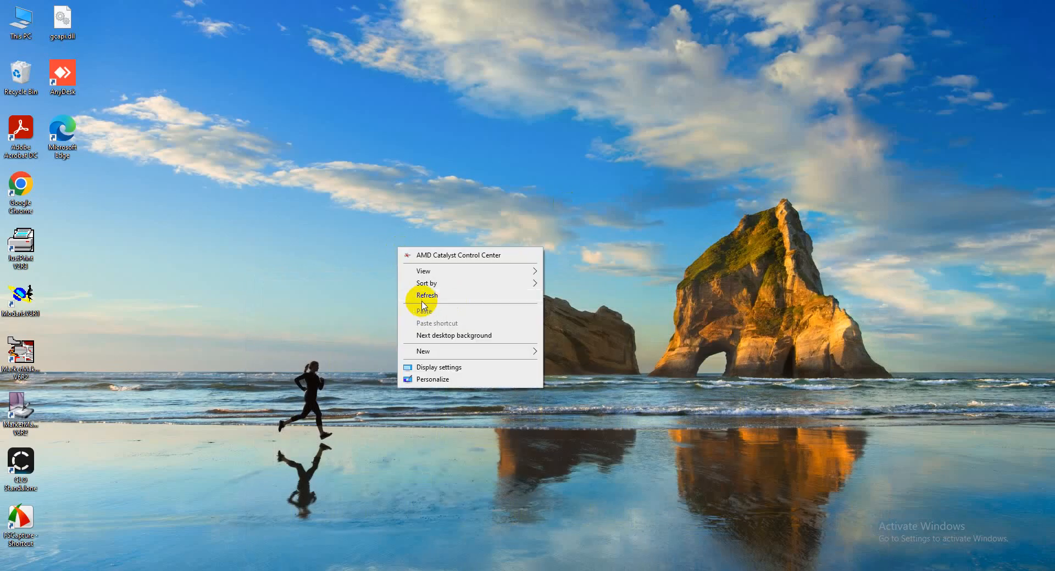
{"action": "left_click", "coordinate": [423, 297]}
{"action": "right_click", "coordinate": [424, 300]}
{"action": "left_click", "coordinate": [337, 280]}
{"action": "right_click", "coordinate": [334, 277]}
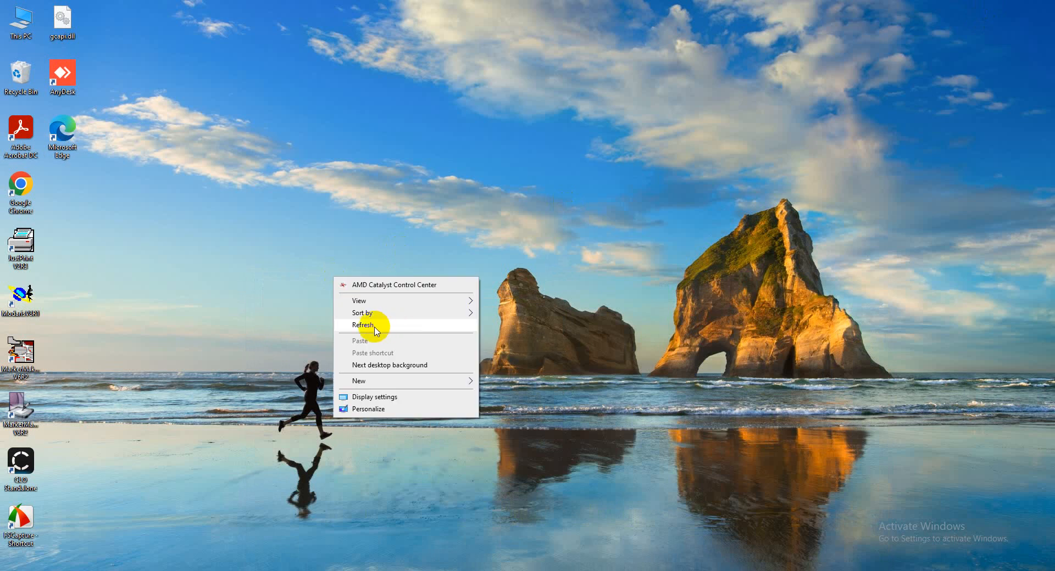
{"action": "left_click", "coordinate": [376, 328]}
{"action": "right_click", "coordinate": [290, 299]}
{"action": "left_click", "coordinate": [311, 344]}
- Create a new folder named "cargo pant" on the desktop
{"action": "right_click", "coordinate": [244, 222]}
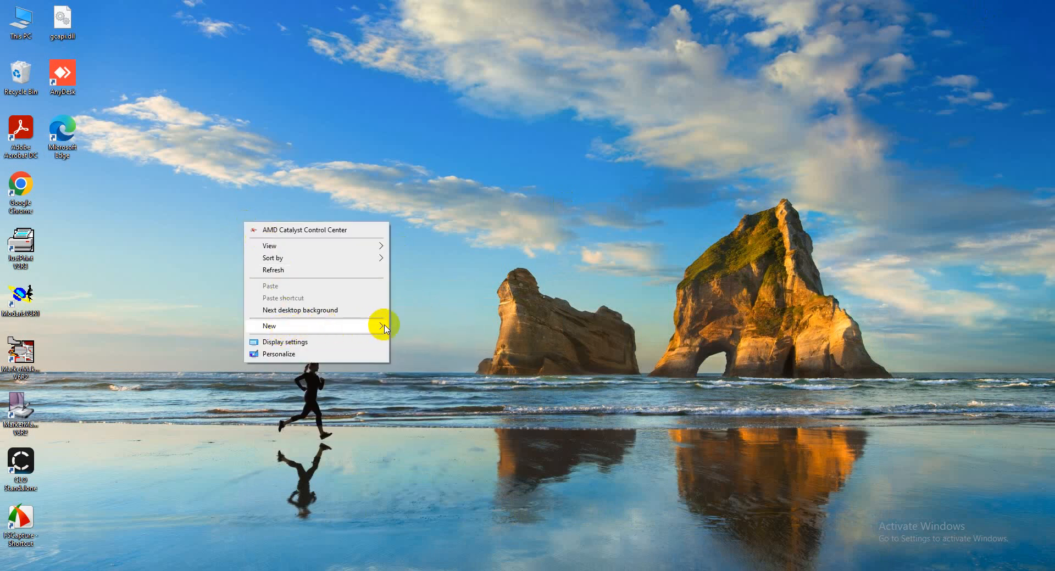
{"action": "left_click", "coordinate": [412, 329]}
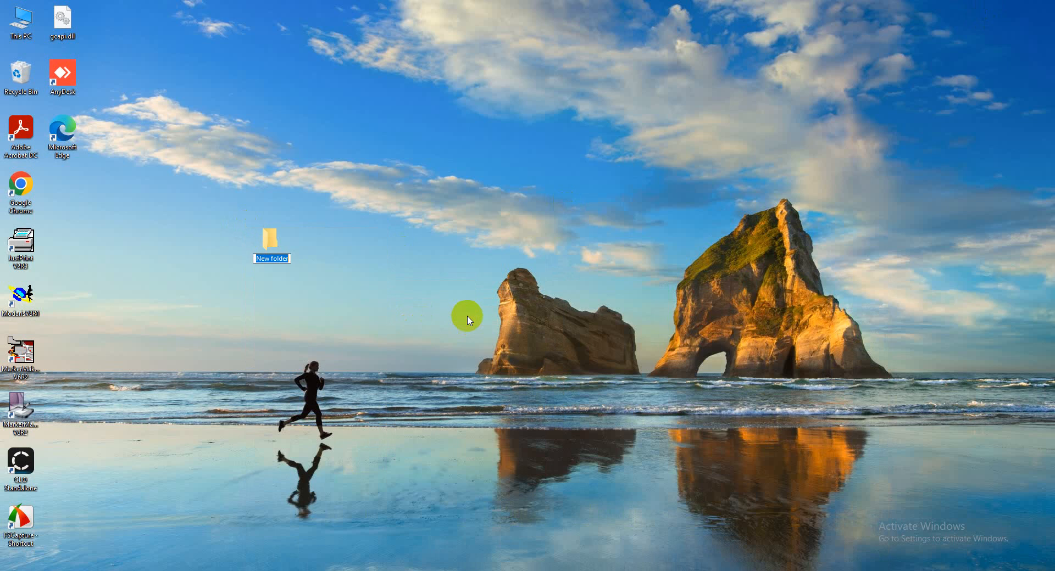
{"action": "type", "text": "cargo pant"}
{"action": "left_click", "coordinate": [468, 319]}
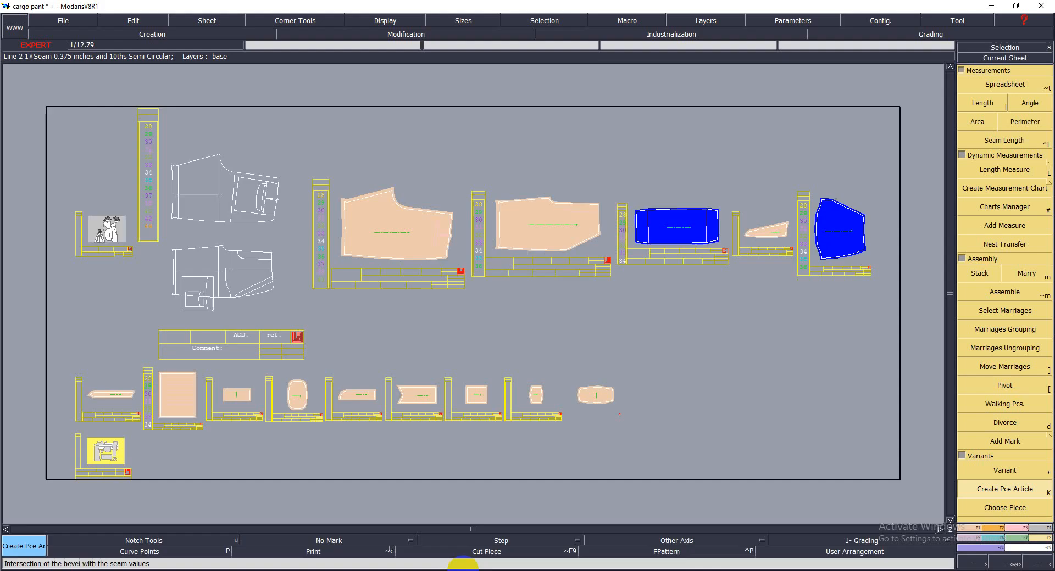
- Switch back to Modaris, open the access path settings and start browsing for the Open Model folder
{"action": "left_click", "coordinate": [64, 21]}
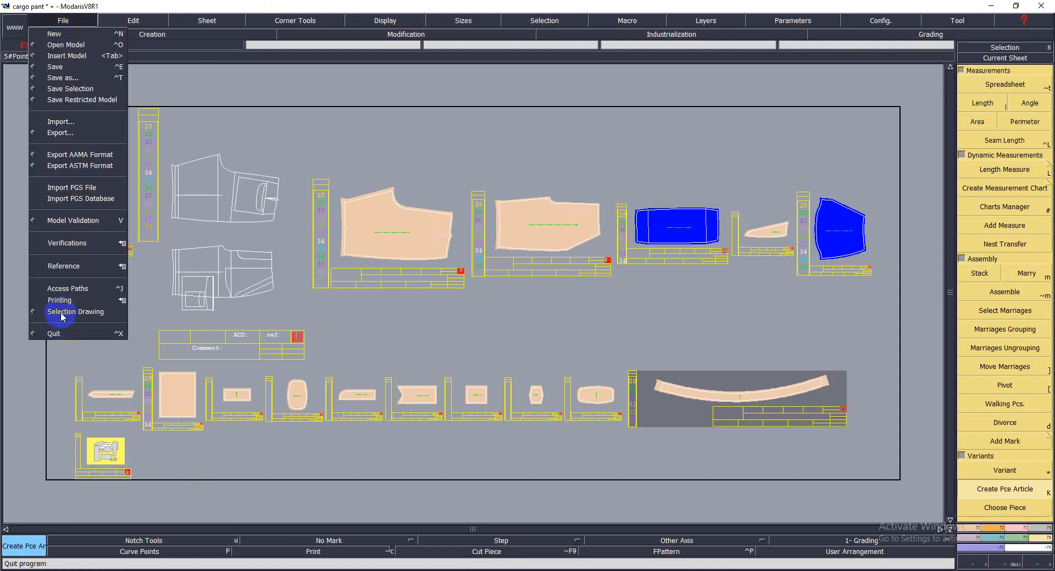
{"action": "left_click", "coordinate": [69, 291]}
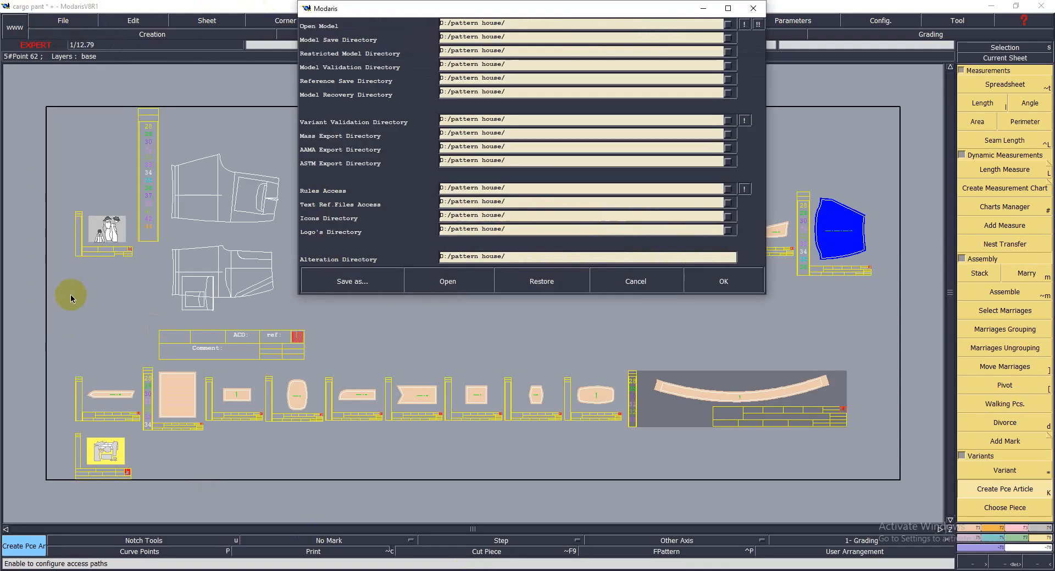
{"action": "left_click", "coordinate": [650, 26]}
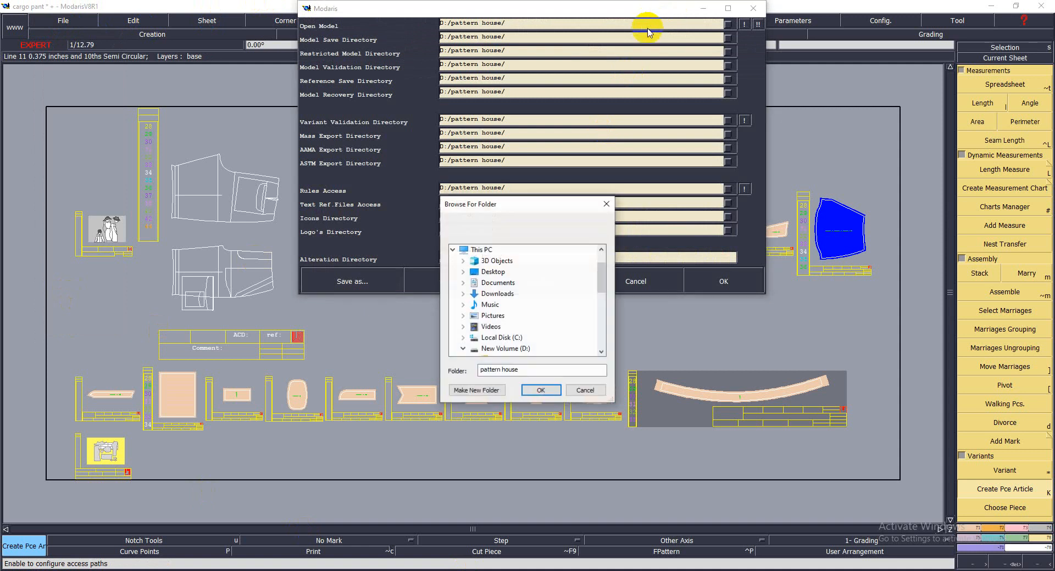
- Choose the desktop's cargo pant folder as the Open Model path, apply it to all directories and confirm the access paths
{"action": "scroll", "coordinate": [530, 337], "scroll_direction": "down", "scroll_amount": 3}
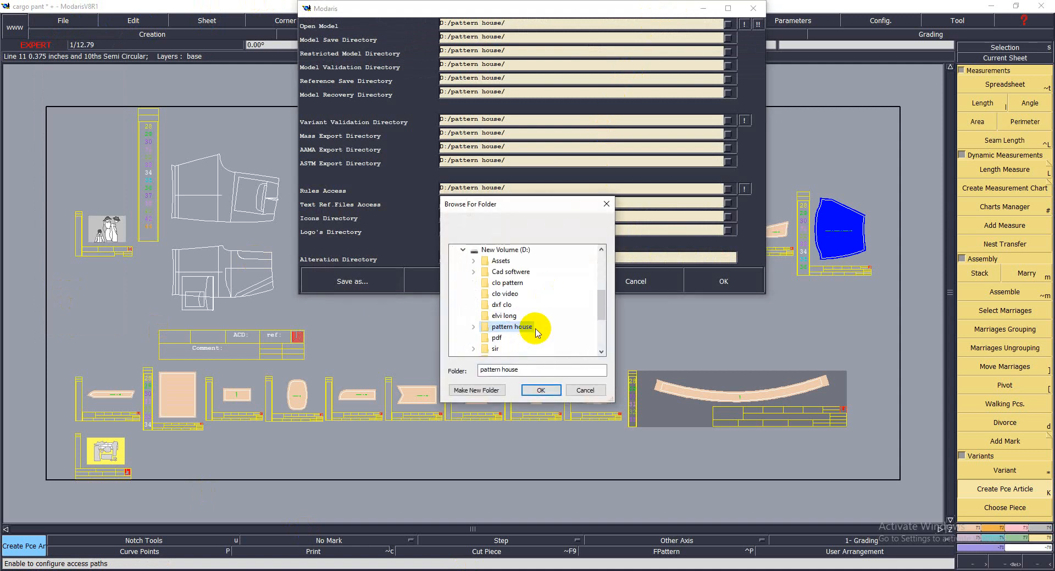
{"action": "scroll", "coordinate": [536, 332], "scroll_direction": "down", "scroll_amount": 2}
{"action": "scroll", "coordinate": [536, 332], "scroll_direction": "down", "scroll_amount": 1}
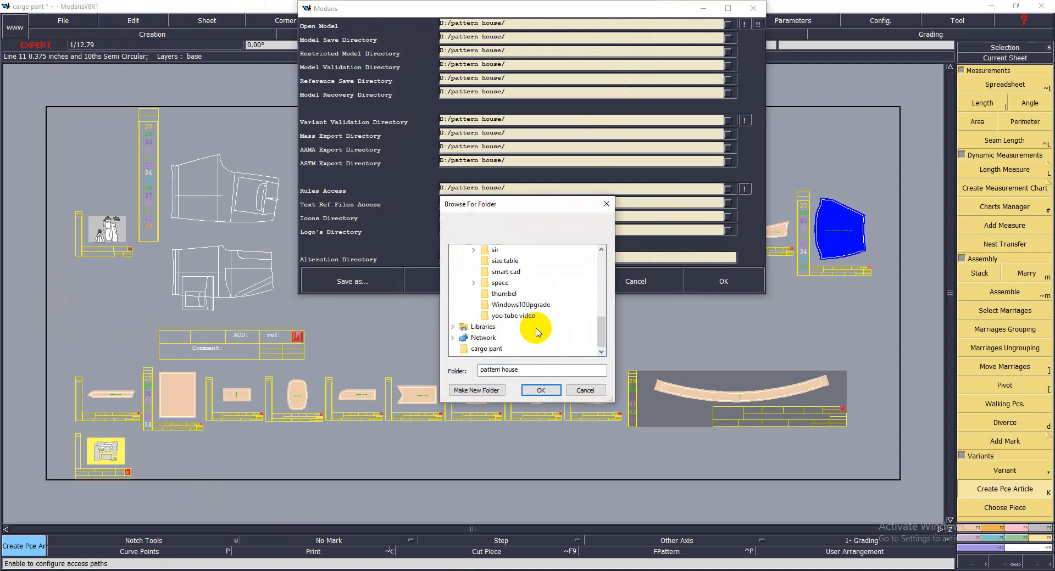
{"action": "scroll", "coordinate": [522, 333], "scroll_direction": "up", "scroll_amount": 2}
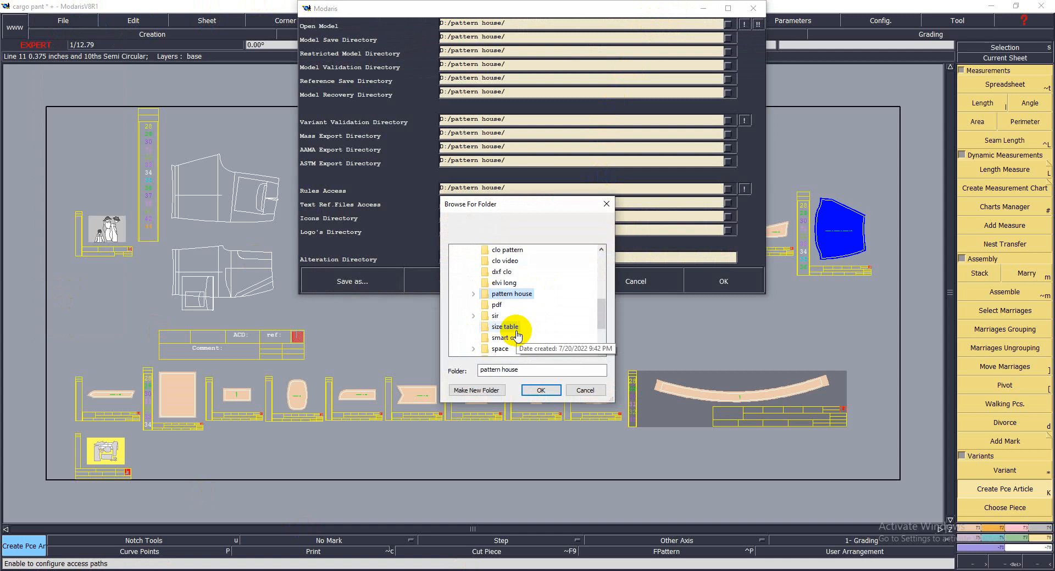
{"action": "scroll", "coordinate": [517, 335], "scroll_direction": "up", "scroll_amount": 1}
{"action": "scroll", "coordinate": [516, 335], "scroll_direction": "up", "scroll_amount": 3}
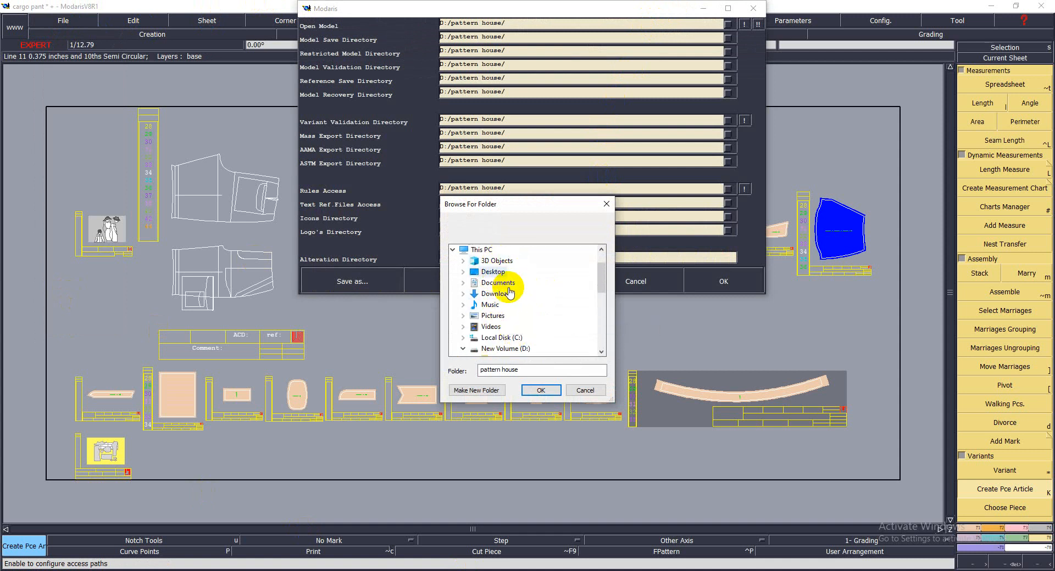
{"action": "scroll", "coordinate": [502, 325], "scroll_direction": "down", "scroll_amount": 1}
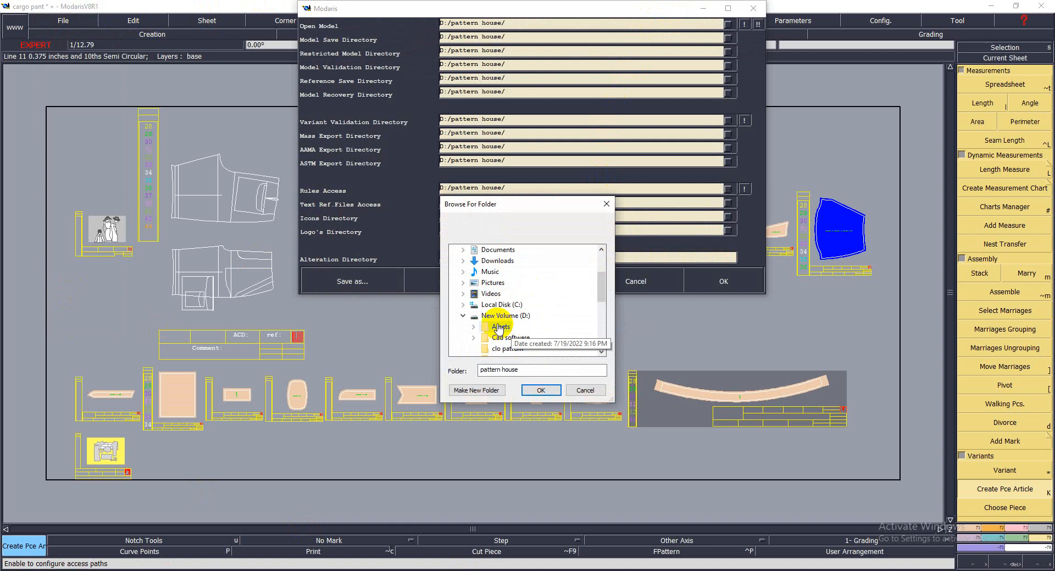
{"action": "scroll", "coordinate": [503, 329], "scroll_direction": "up", "scroll_amount": 2}
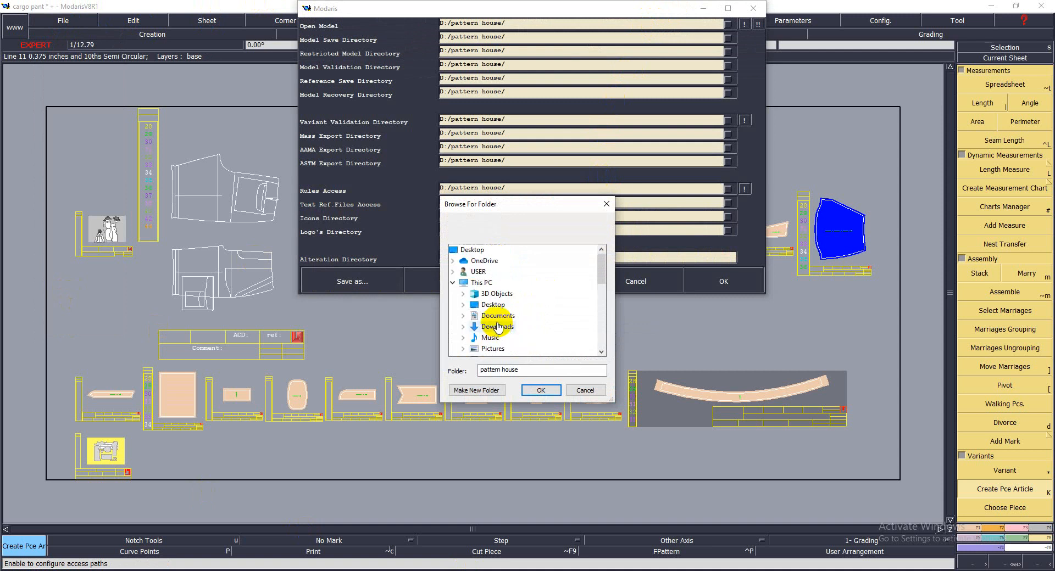
{"action": "left_click", "coordinate": [472, 250]}
{"action": "double_click", "coordinate": [493, 304]}
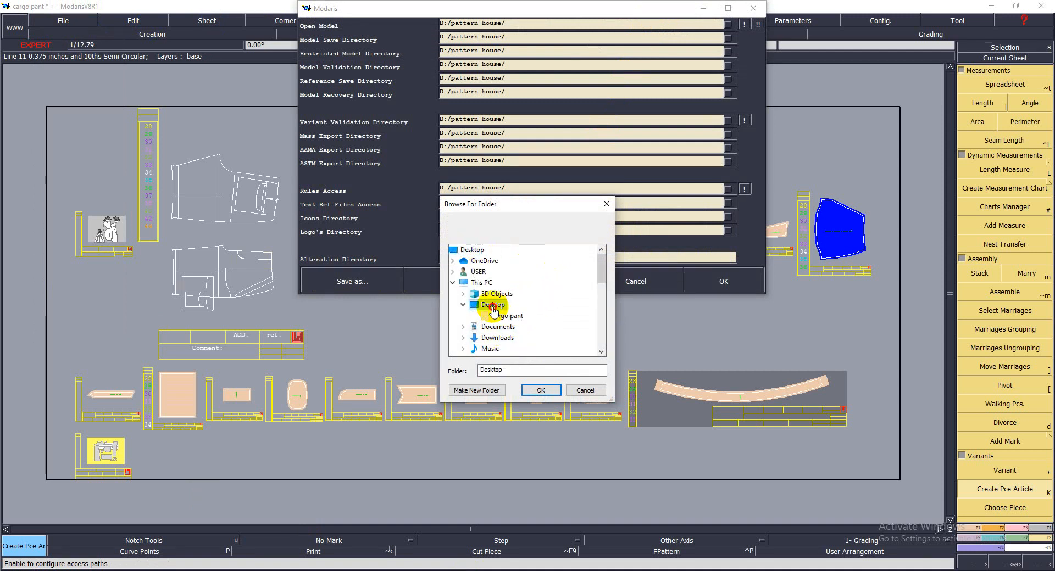
{"action": "left_click", "coordinate": [508, 315]}
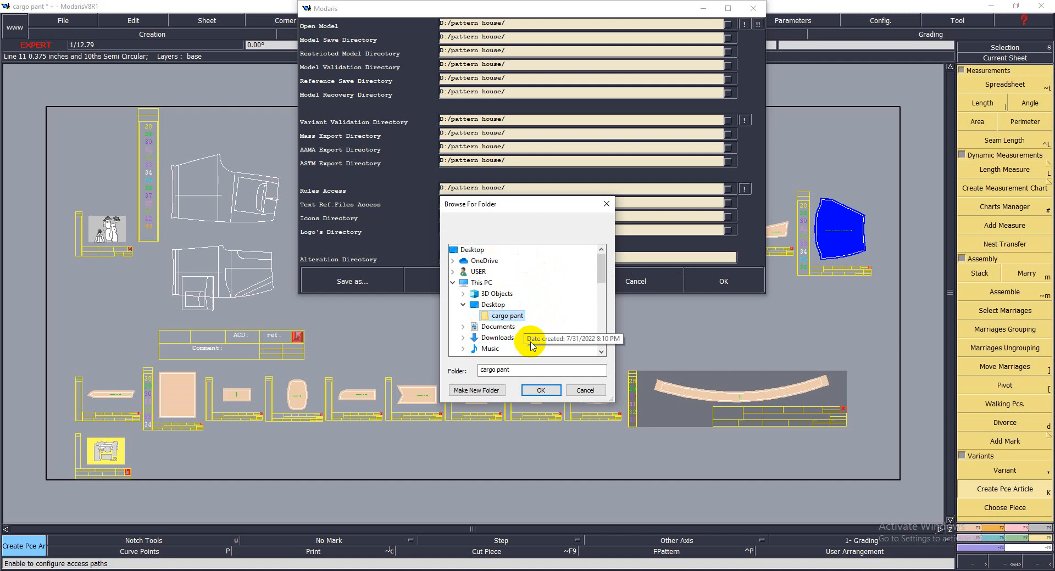
{"action": "left_click", "coordinate": [541, 390]}
{"action": "left_click", "coordinate": [757, 24]}
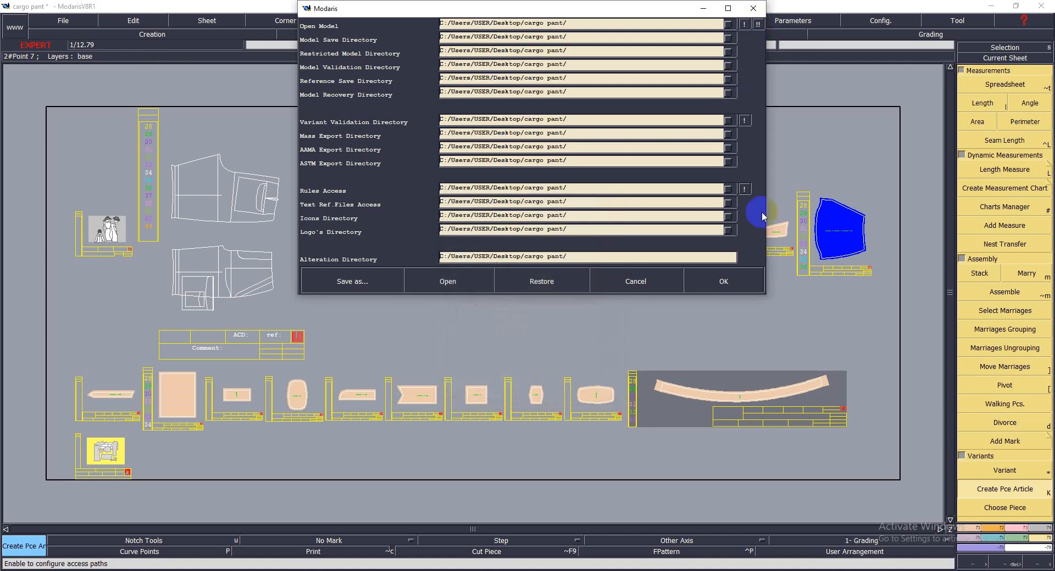
{"action": "left_click", "coordinate": [720, 282]}
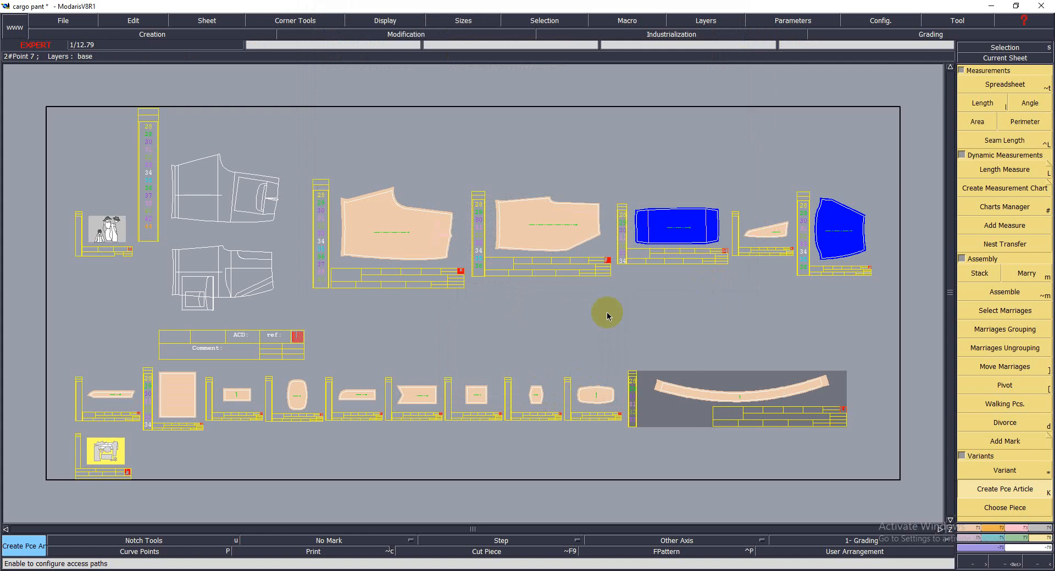
- Save the model into the cargo pant folder, continuing past the anomaly warning
{"action": "key", "text": "ctrl+s"}
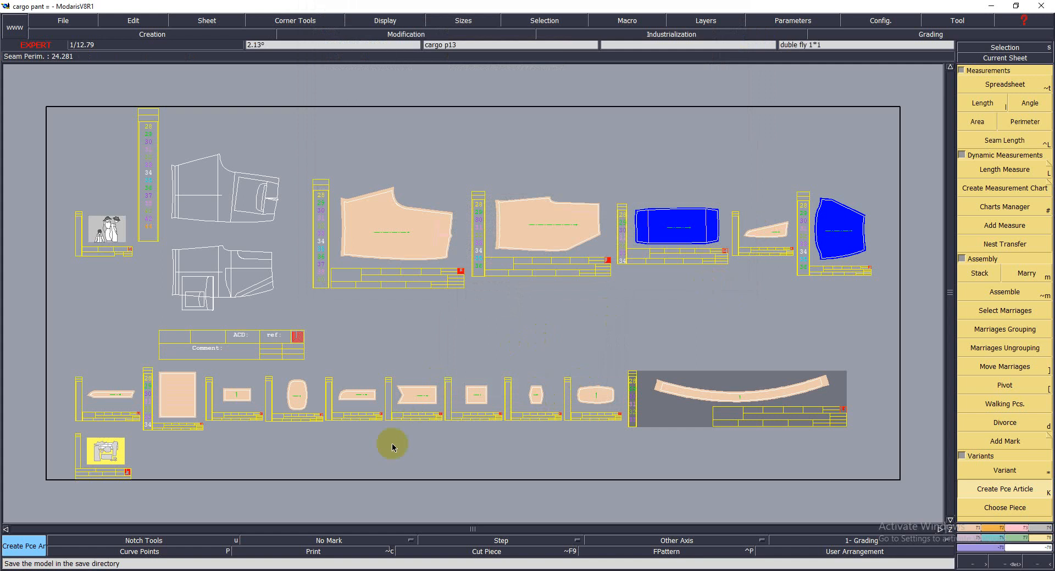
{"action": "left_click", "coordinate": [63, 20]}
{"action": "left_click", "coordinate": [52, 65]}
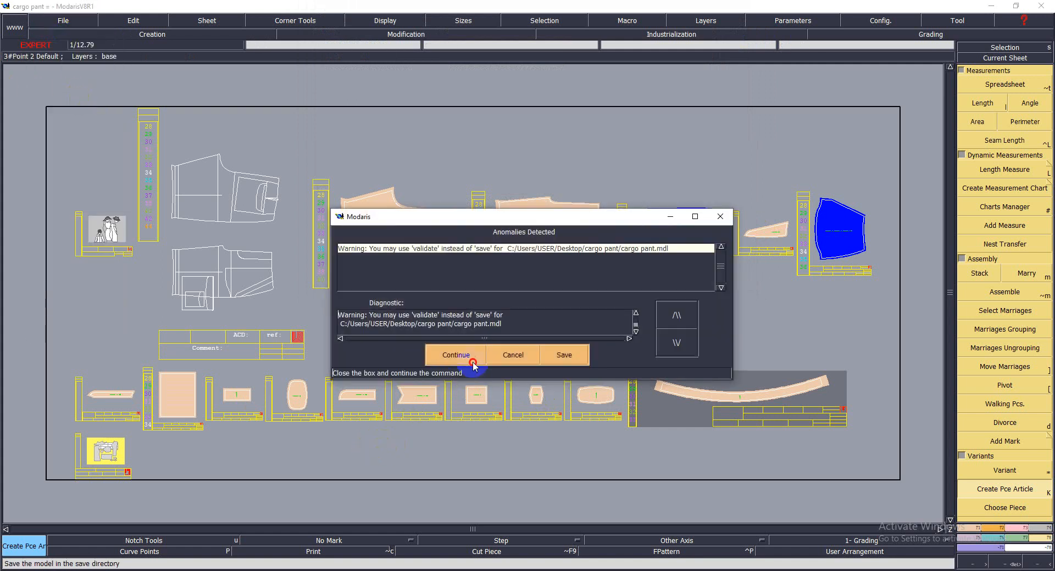
{"action": "left_click", "coordinate": [456, 354]}
{"action": "left_click", "coordinate": [63, 20]}
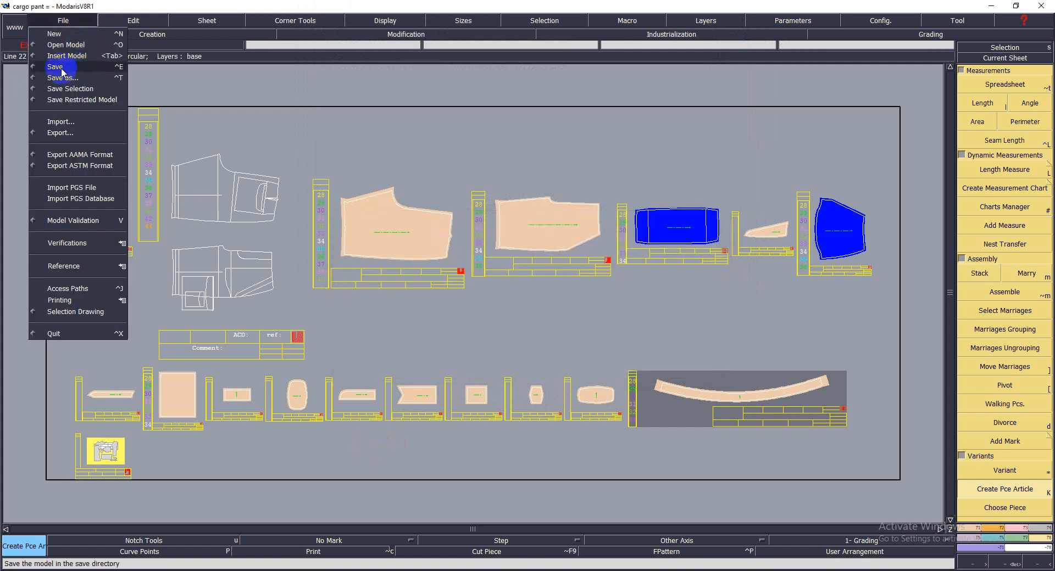
{"action": "left_click", "coordinate": [60, 67]}
{"action": "left_click", "coordinate": [456, 355]}
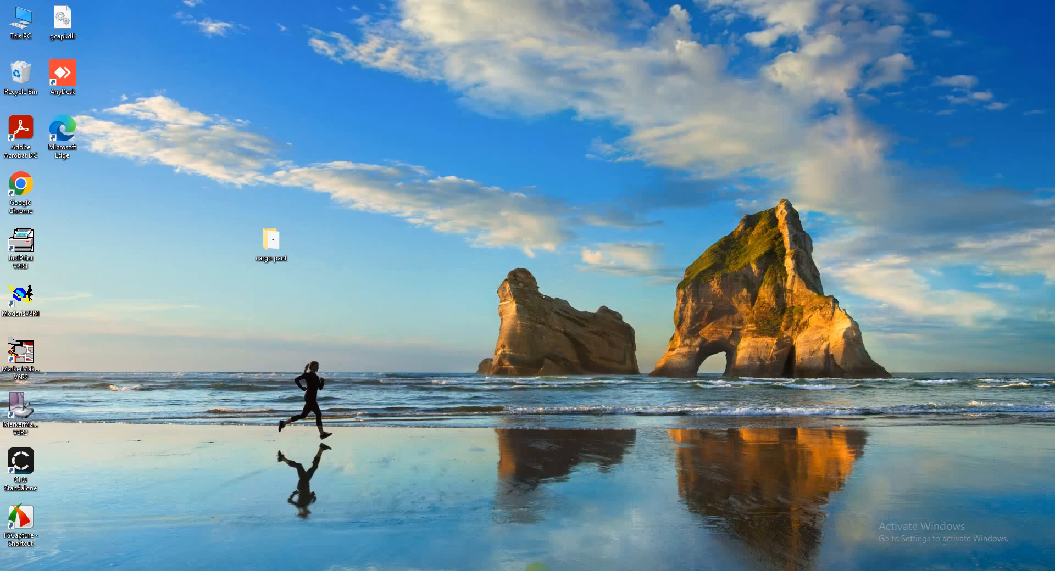
- Switch back to Modaris from the desktop and reopen the cargo 123 variant's piece table
{"action": "left_click", "coordinate": [524, 570]}
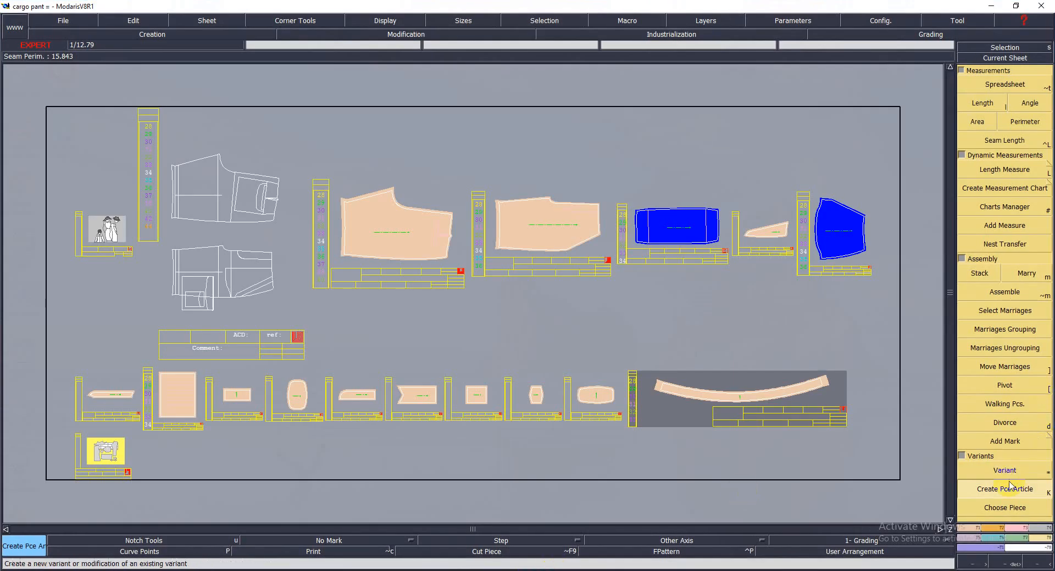
{"action": "left_click", "coordinate": [1001, 474]}
{"action": "left_click", "coordinate": [101, 453]}
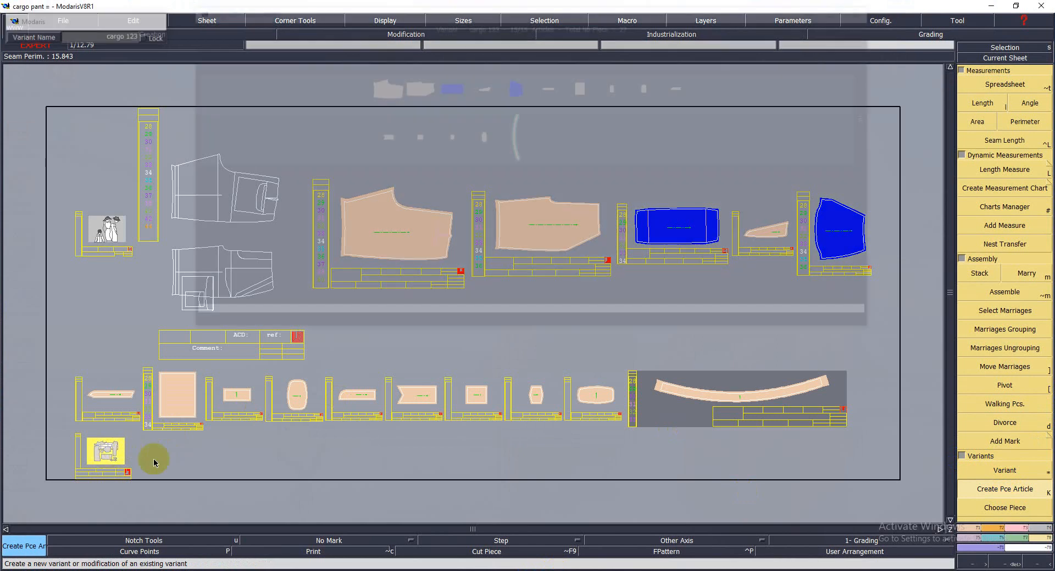
- Inspect the shrinkage columns of the cargo 123 piece table in full size and close the table
{"action": "left_click", "coordinate": [843, 9]}
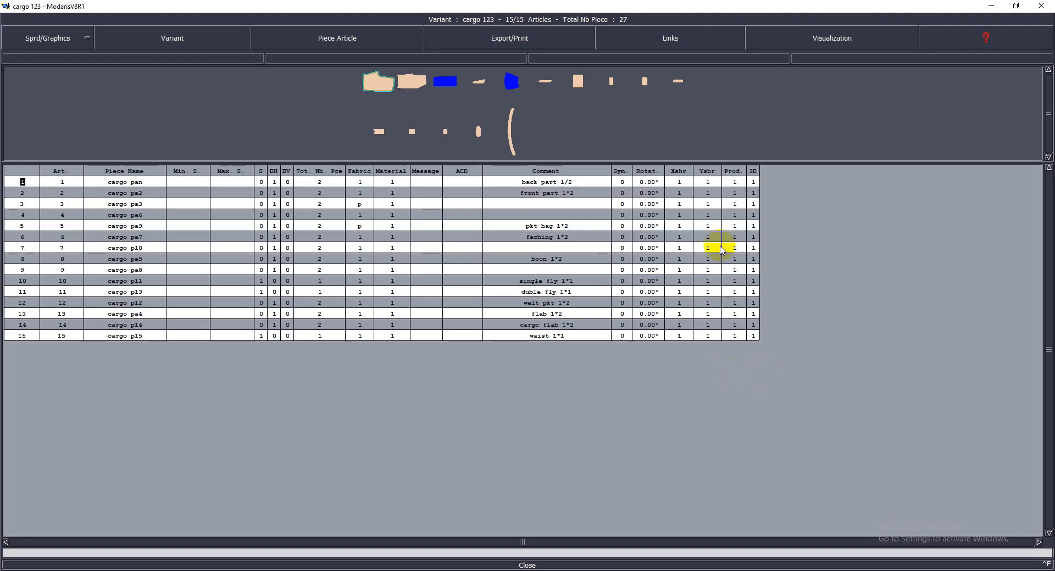
{"action": "left_click", "coordinate": [684, 184]}
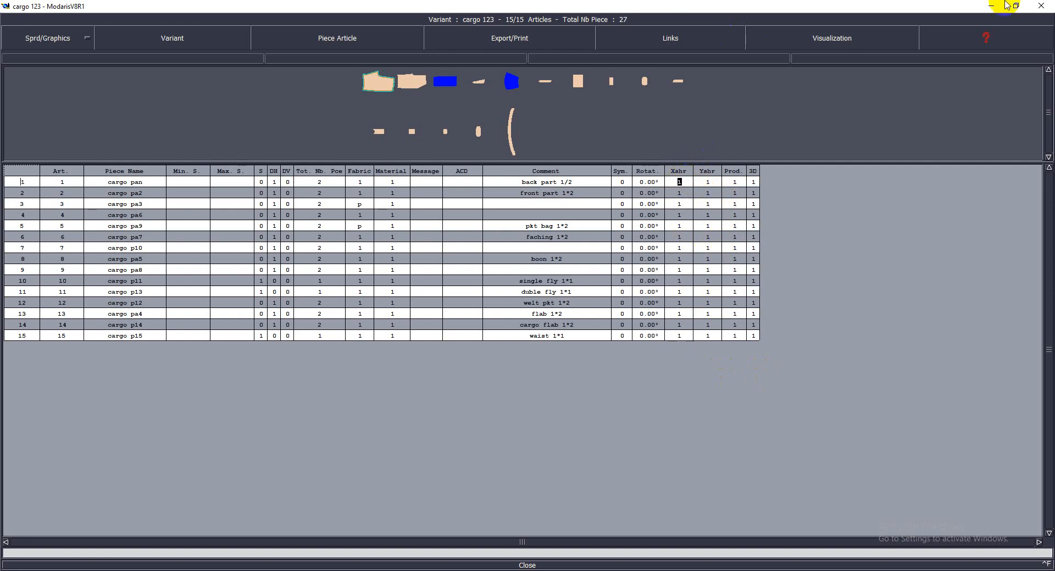
{"action": "left_click", "coordinate": [1041, 5]}
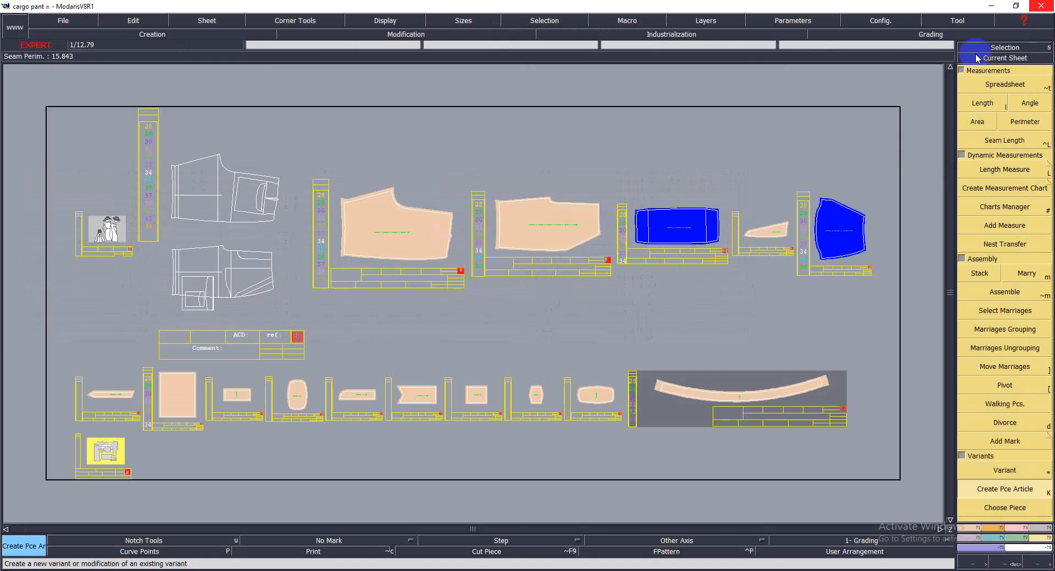
- Change the scale unit to % Scale and reopen the cargo 123 variant's piece table in full size
{"action": "left_click", "coordinate": [762, 24]}
{"action": "mouse_move", "coordinate": [844, 159]}
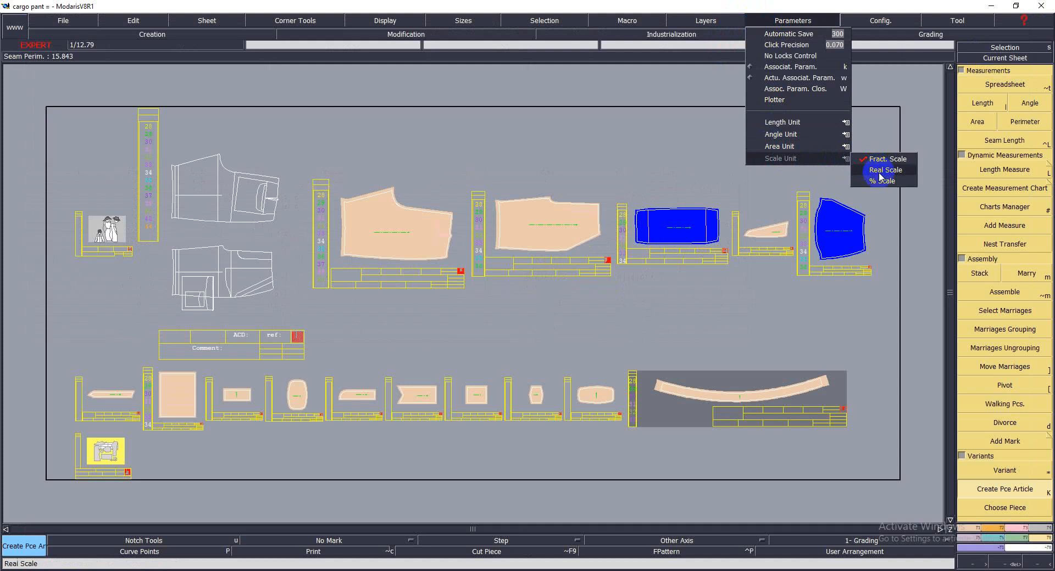
{"action": "left_click", "coordinate": [880, 170]}
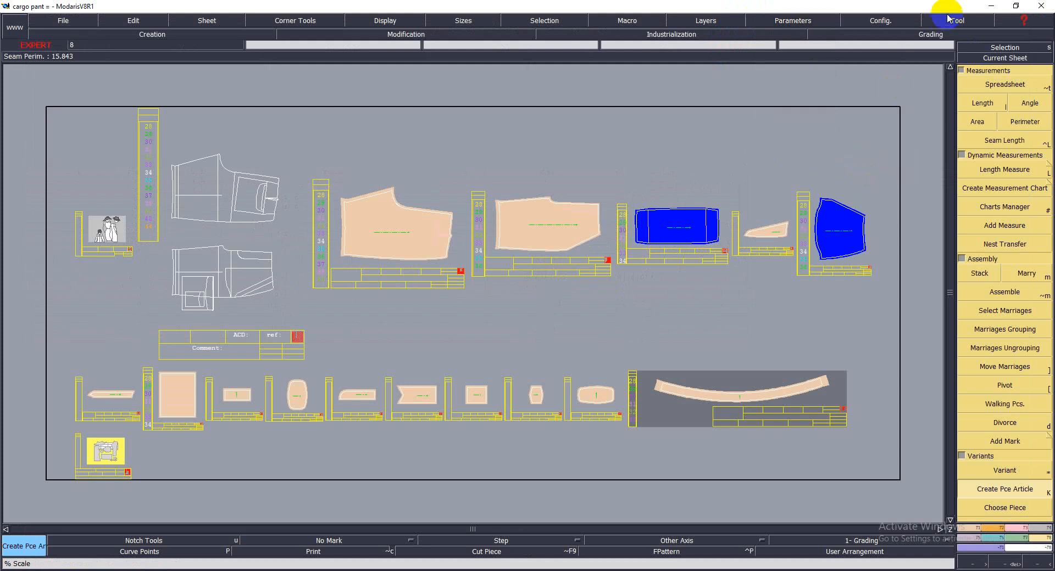
{"action": "left_click", "coordinate": [1009, 472]}
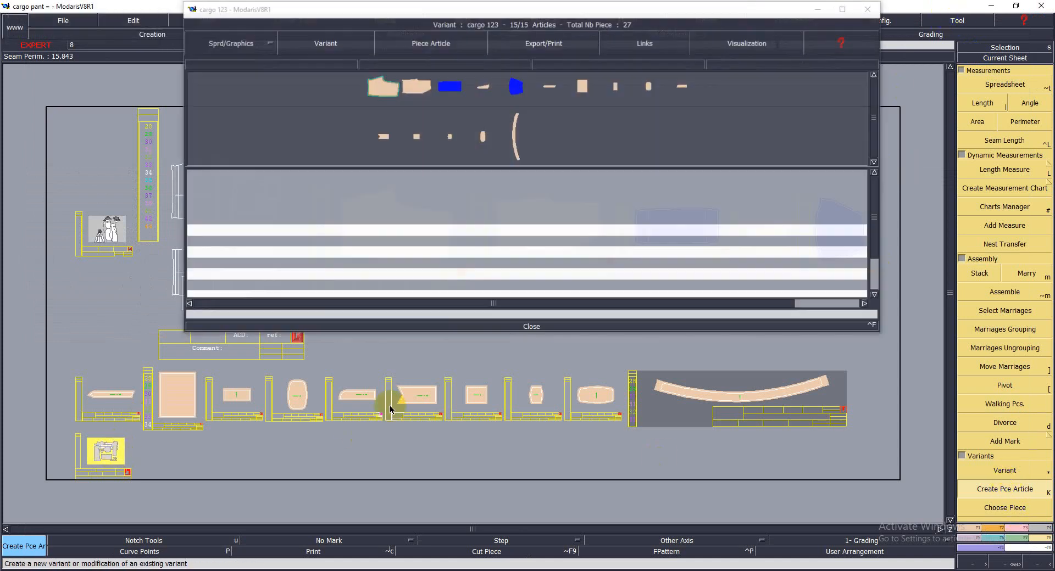
{"action": "left_click", "coordinate": [842, 9]}
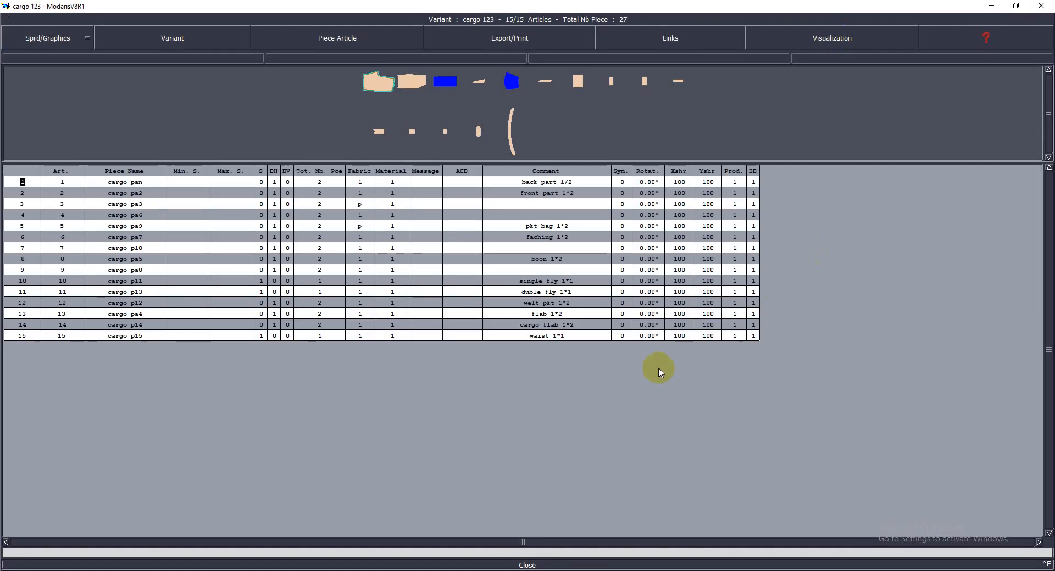
- Set the X shrinkage (Xshr) of all 15 pieces to 104
{"action": "left_click_drag", "start_coordinate": [679, 182], "coordinate": [691, 337]}
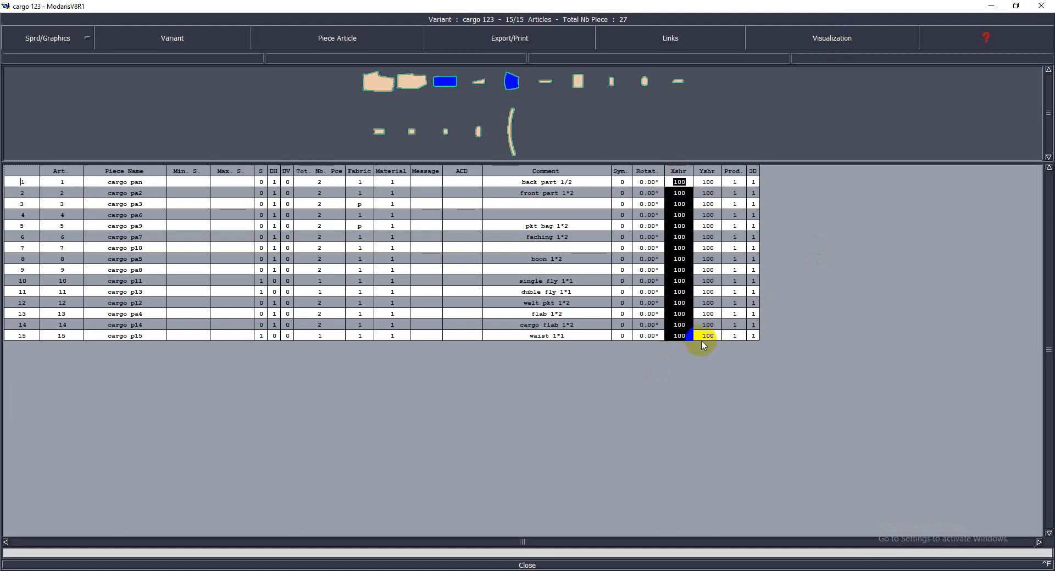
{"action": "type", "text": "104"}
{"action": "key", "text": "Return"}
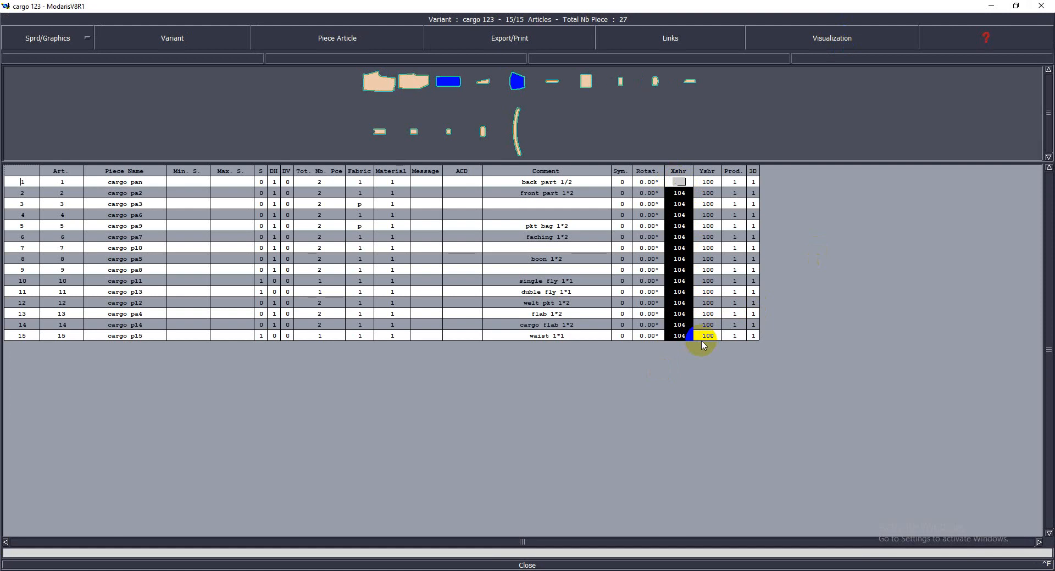
- Set the X shrinkage (Xshr) of all 15 pieces to 102
{"action": "left_click", "coordinate": [684, 179]}
{"action": "left_click_drag", "start_coordinate": [684, 179], "coordinate": [680, 338]}
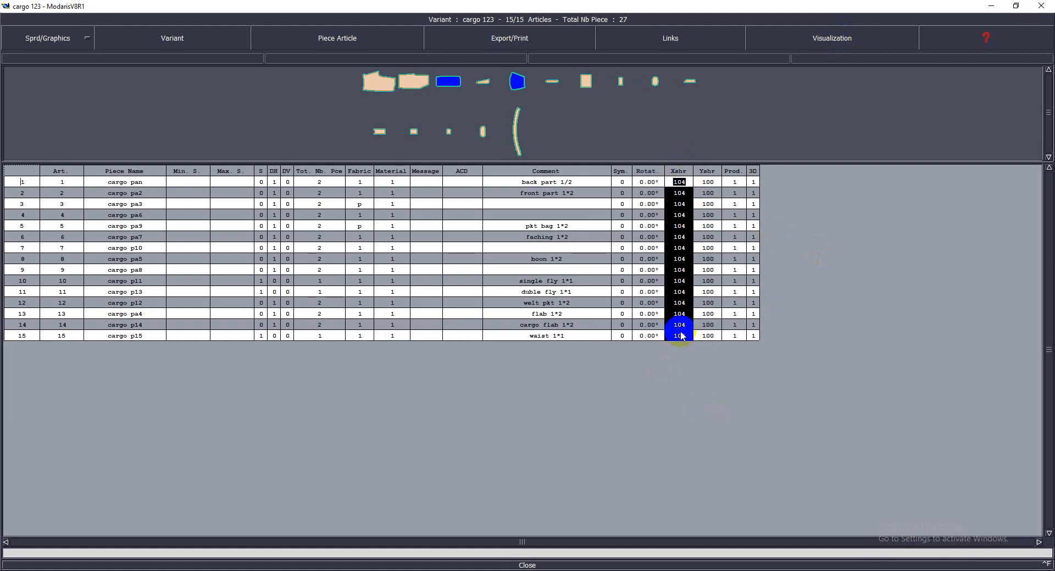
{"action": "type", "text": "102"}
{"action": "key", "text": "Return"}
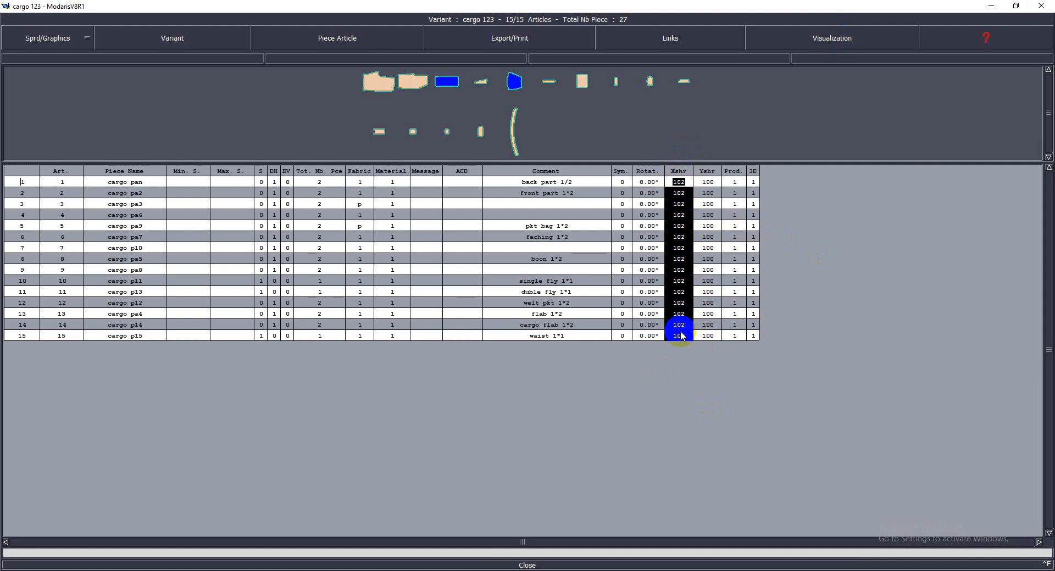
- Set the Y shrinkage (Yshr) of all 15 pieces to 106 and minimize the piece table
{"action": "left_click", "coordinate": [708, 183]}
{"action": "left_click_drag", "start_coordinate": [709, 187], "coordinate": [708, 337]}
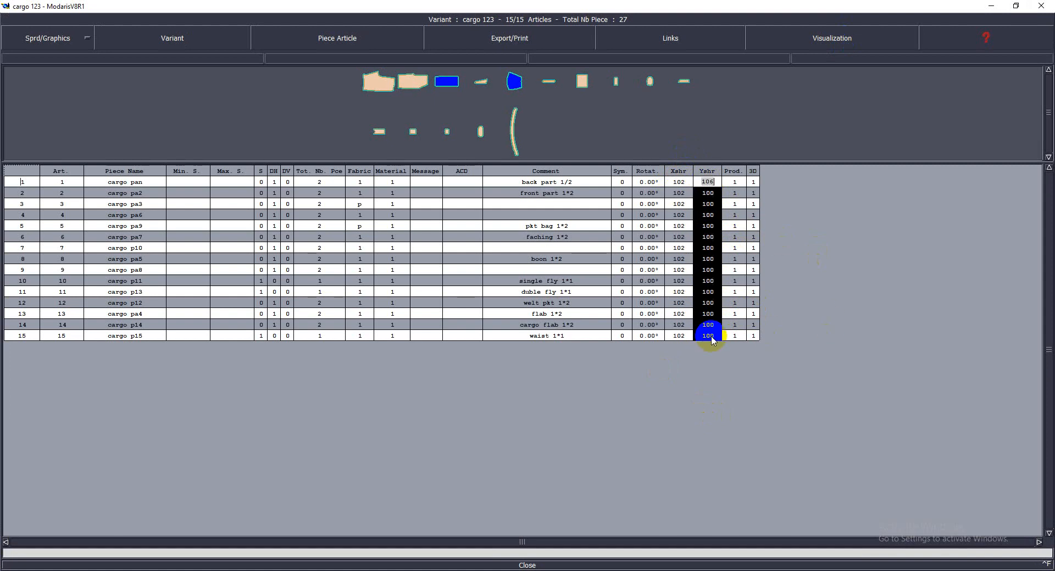
{"action": "type", "text": "106"}
{"action": "key", "text": "Return"}
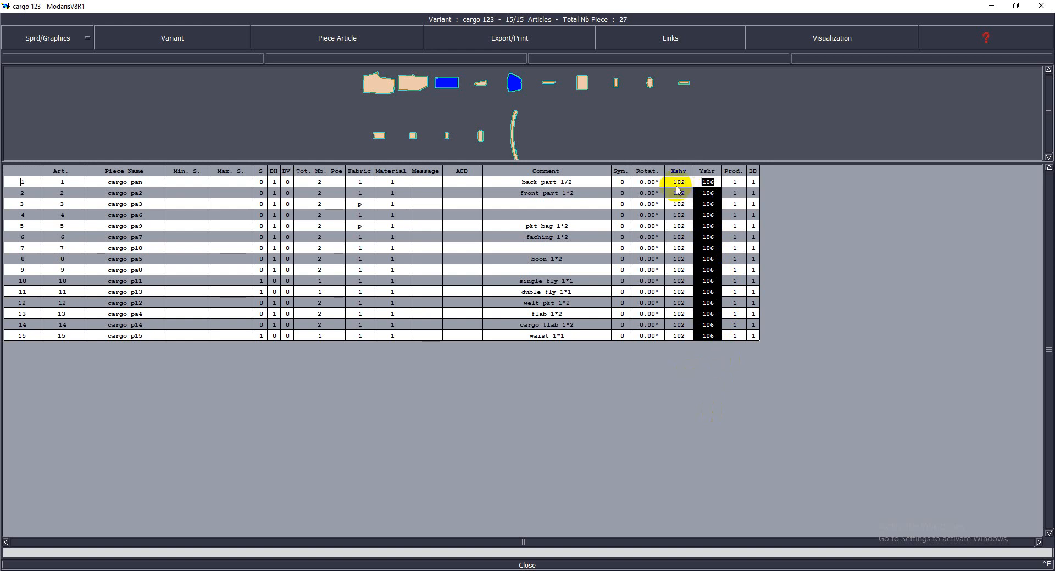
{"action": "left_click", "coordinate": [732, 207]}
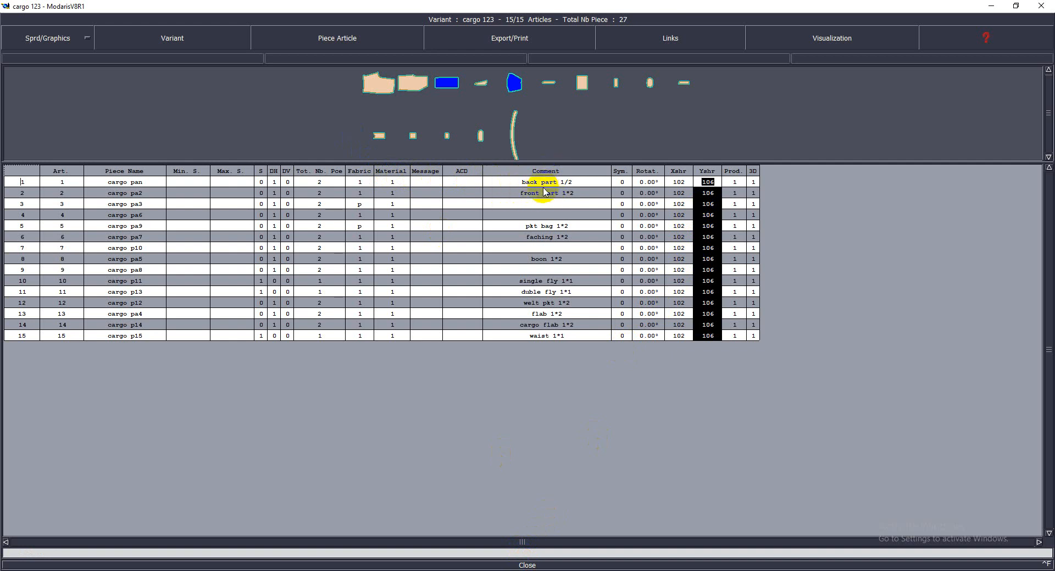
{"action": "left_click", "coordinate": [989, 6]}
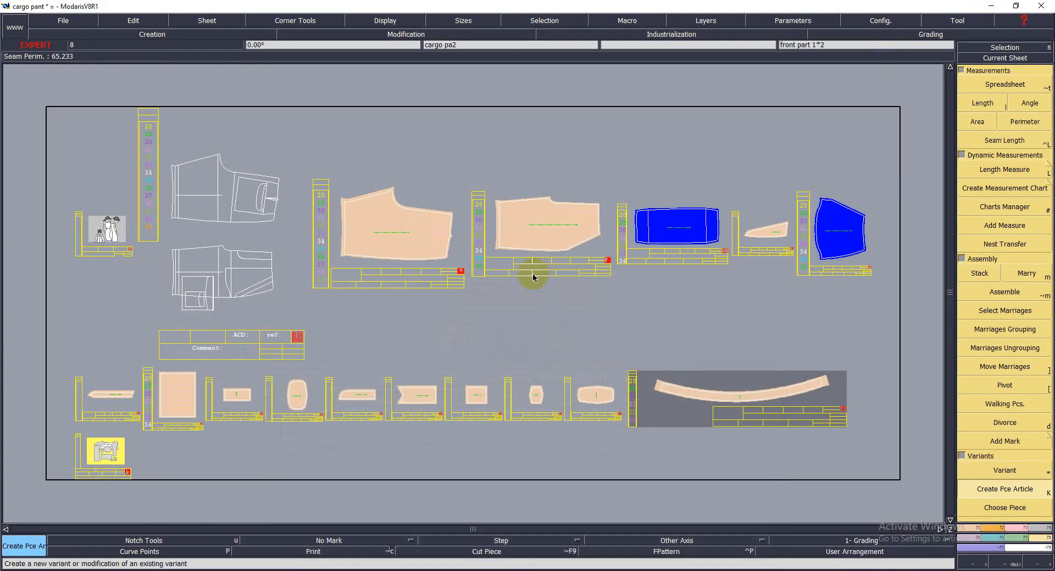